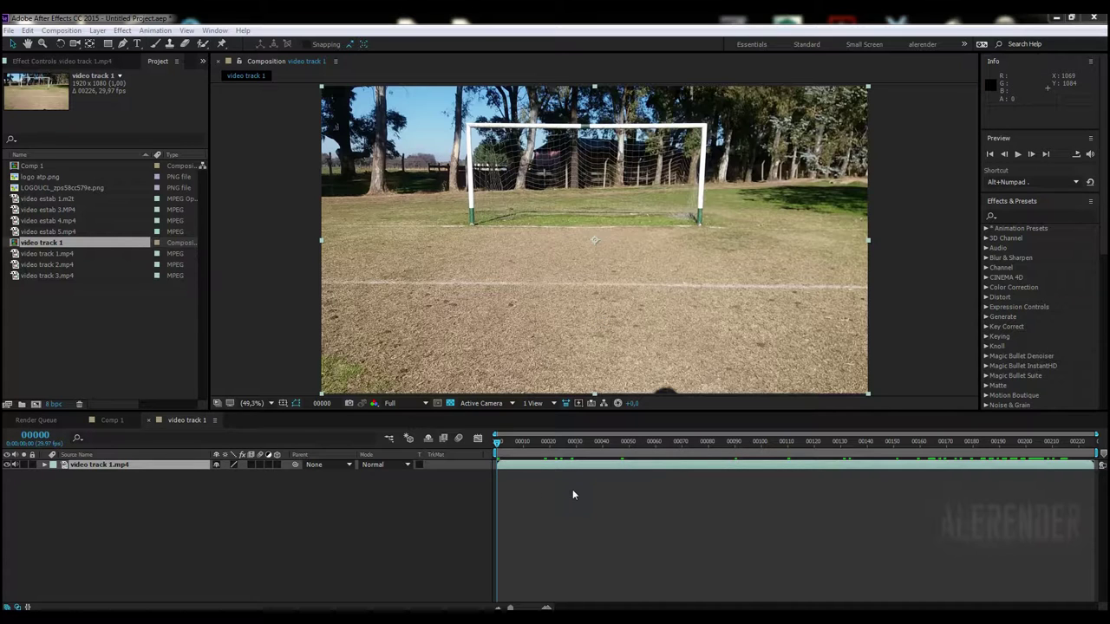
Select the goal footage layer, enlarge the composition viewer and bring up the Window menu.
{"action": "left_click", "coordinate": [543, 548]}
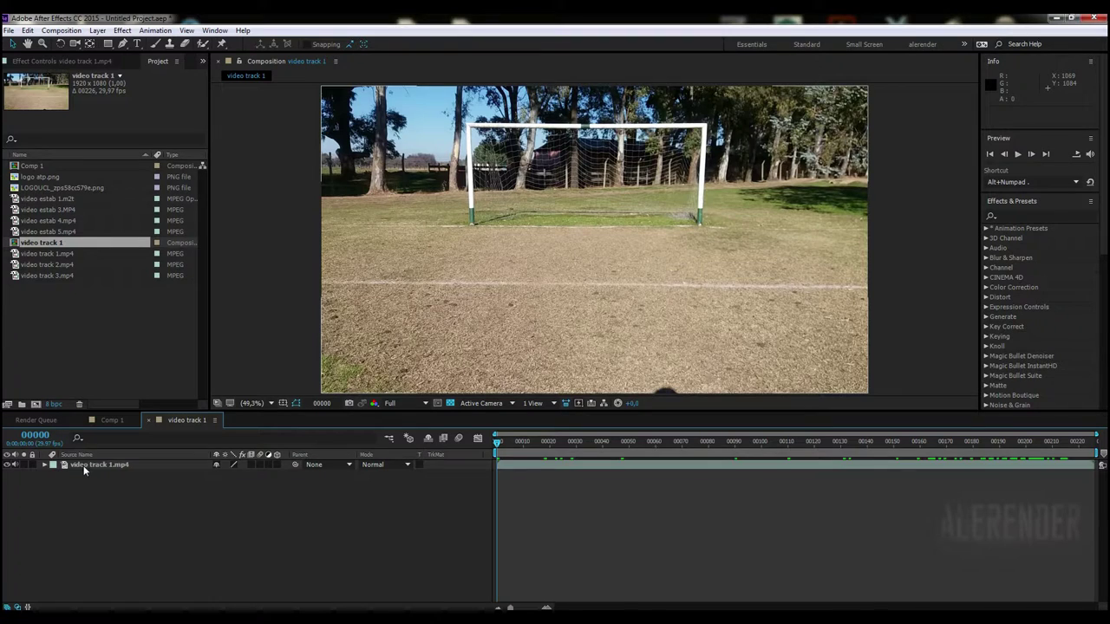
{"action": "left_click", "coordinate": [92, 466]}
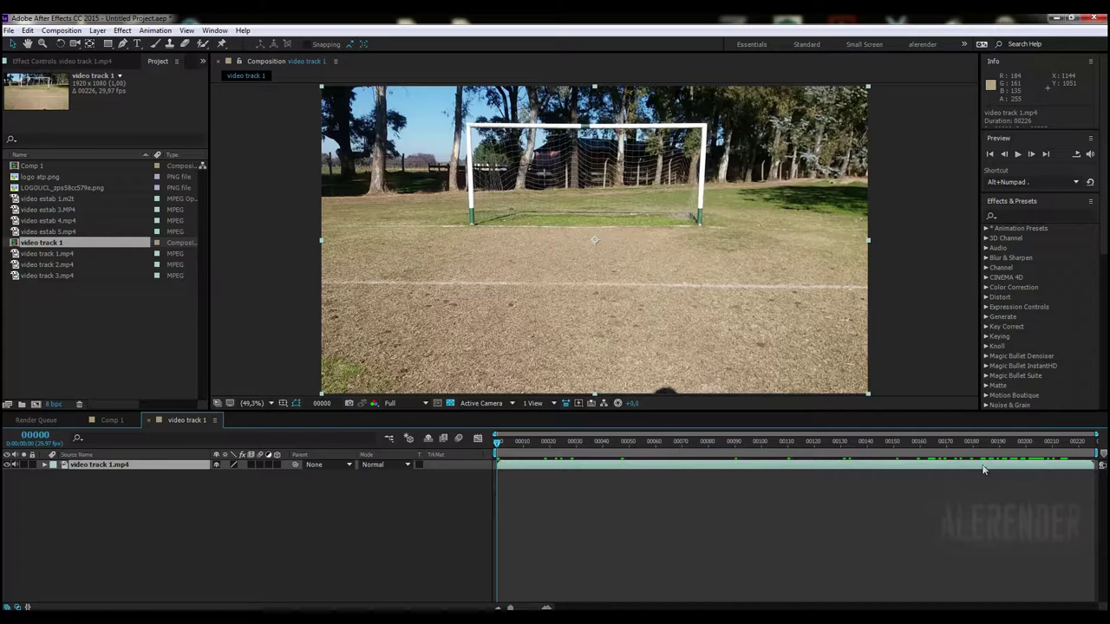
{"action": "left_click_drag", "start_coordinate": [947, 410], "coordinate": [949, 433]}
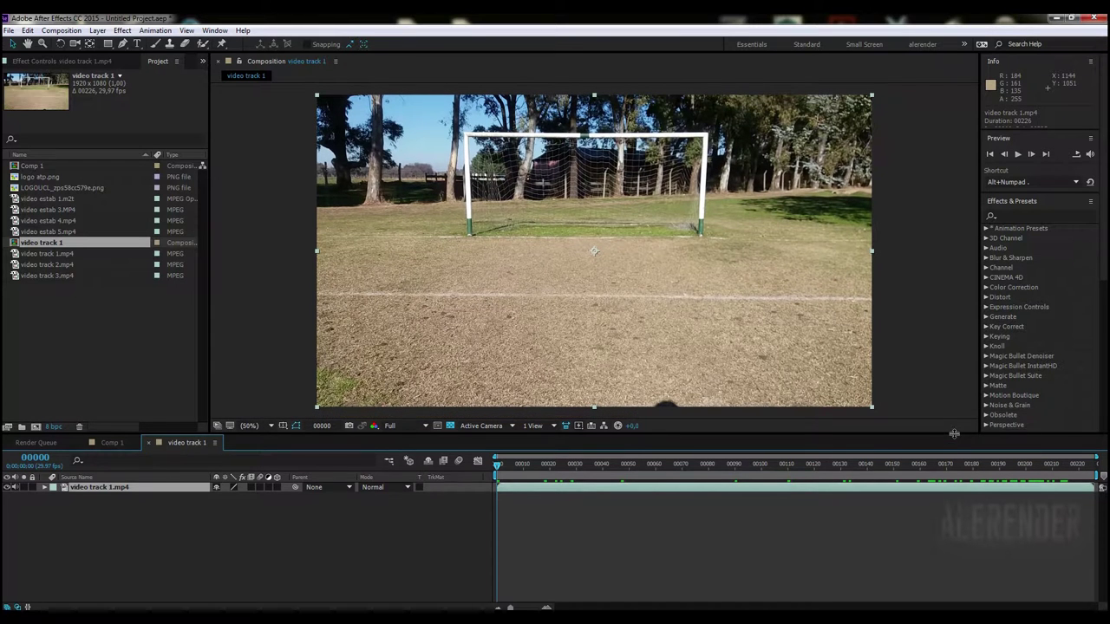
{"action": "left_click", "coordinate": [208, 31]}
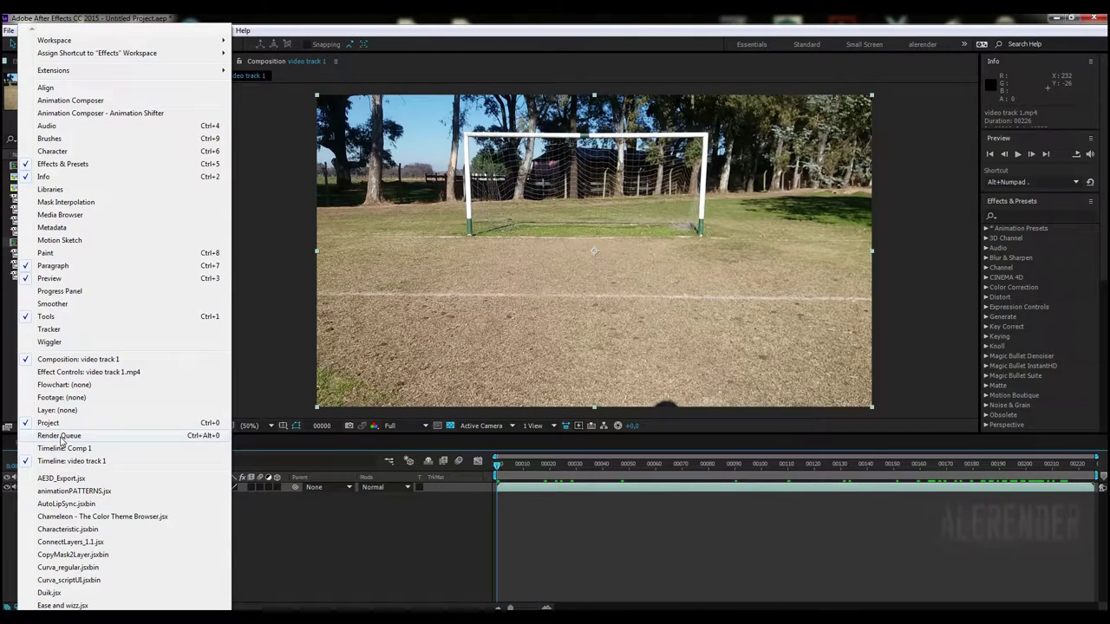
Open and arrange the Tracker panel, then start a Track Camera analysis on video track 1.mp4.
{"action": "left_click", "coordinate": [49, 329]}
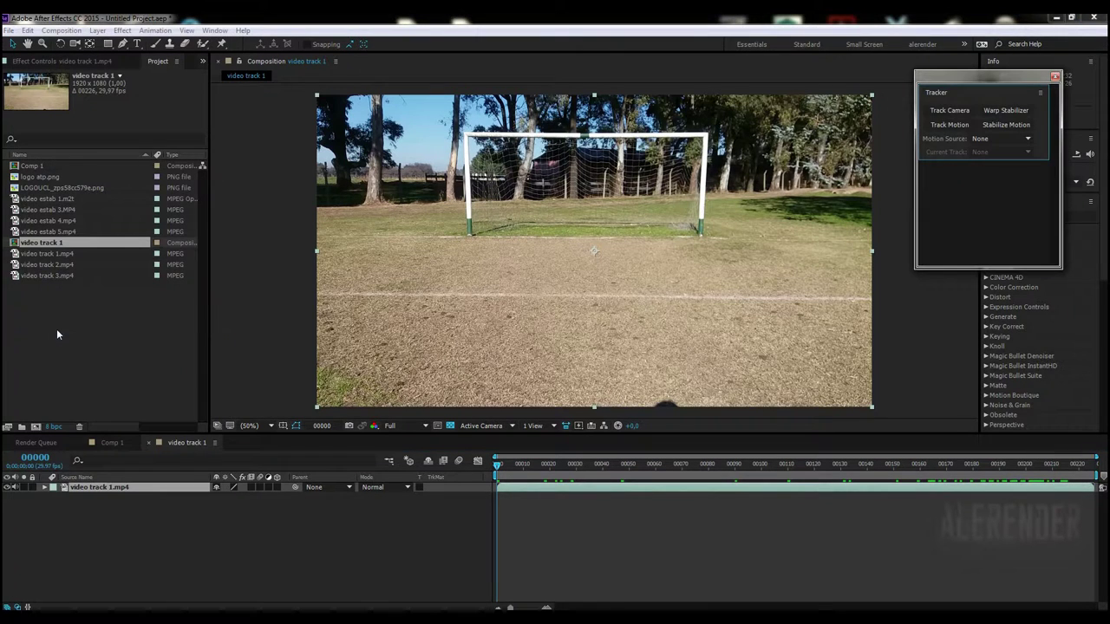
{"action": "left_click_drag", "start_coordinate": [1042, 158], "coordinate": [1040, 266]}
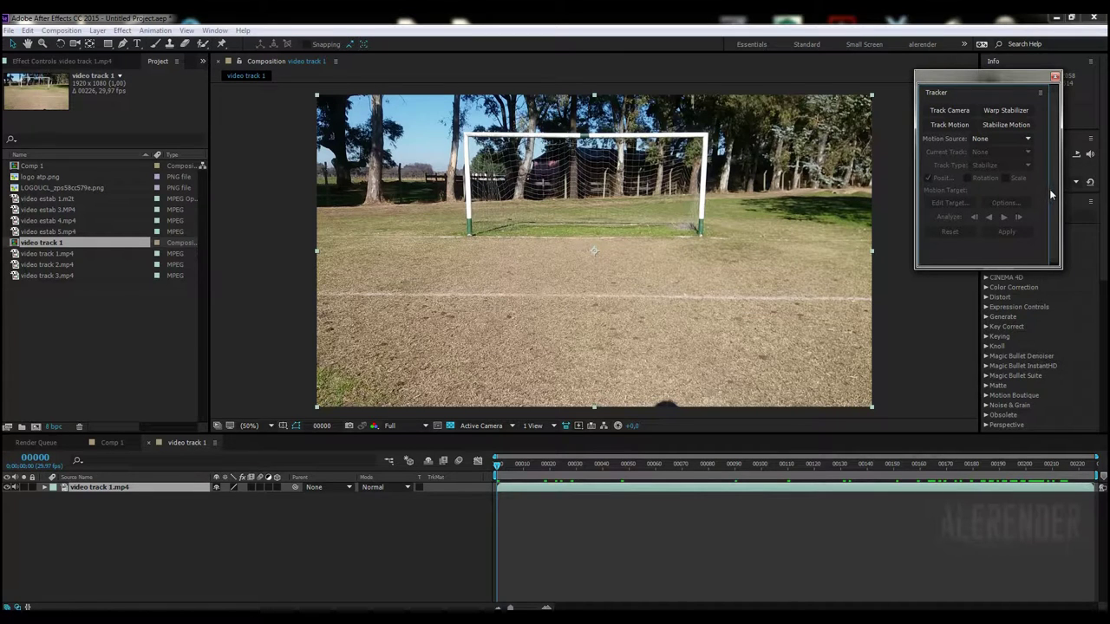
{"action": "left_click_drag", "start_coordinate": [1023, 86], "coordinate": [1030, 132]}
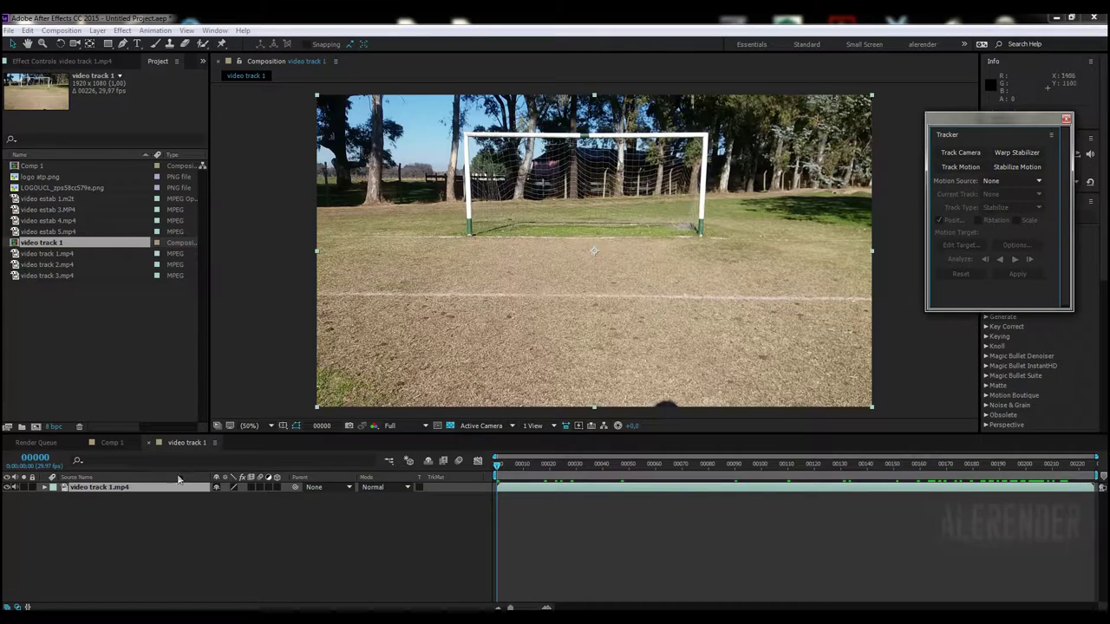
{"action": "left_click", "coordinate": [131, 525]}
{"action": "left_click", "coordinate": [108, 490]}
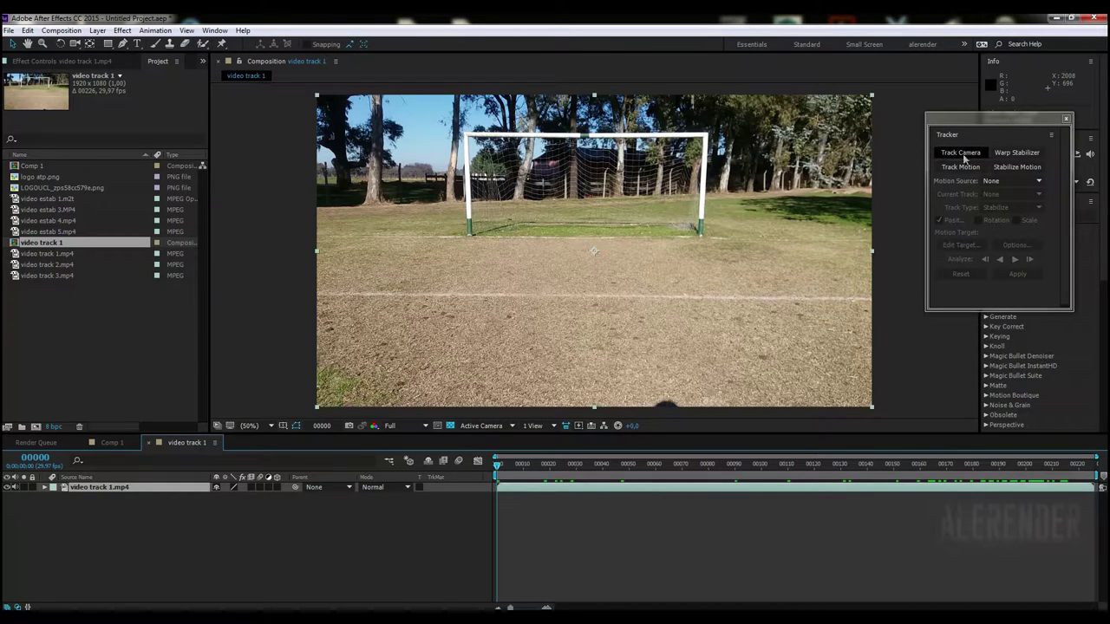
{"action": "left_click", "coordinate": [962, 154]}
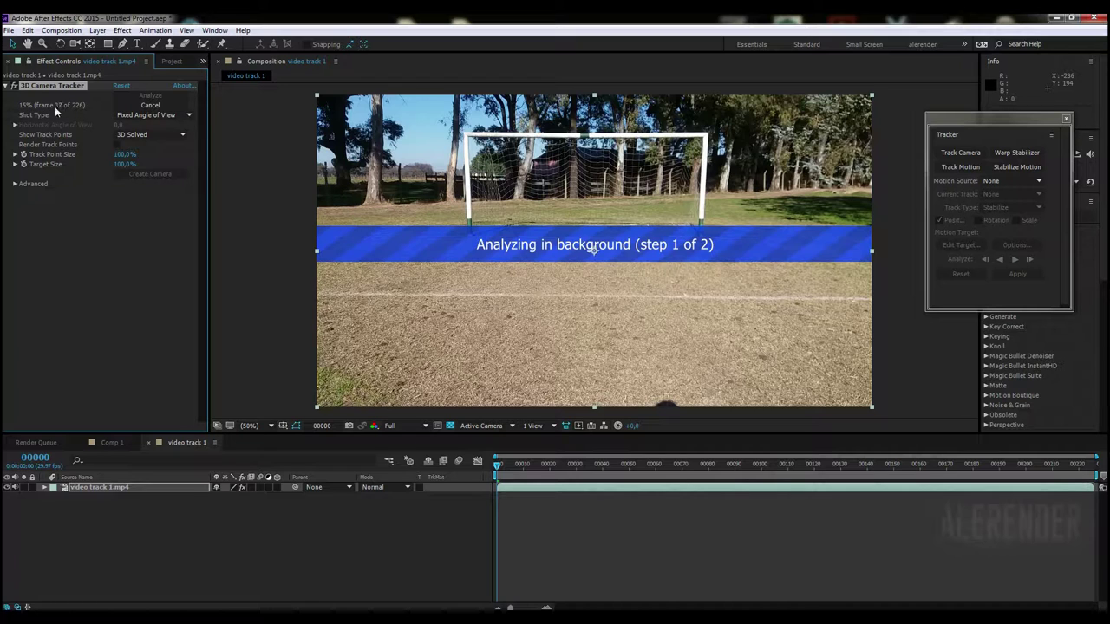
Keep Fixed Angle of View as the Shot Type while the camera track solves.
{"action": "left_click", "coordinate": [153, 116]}
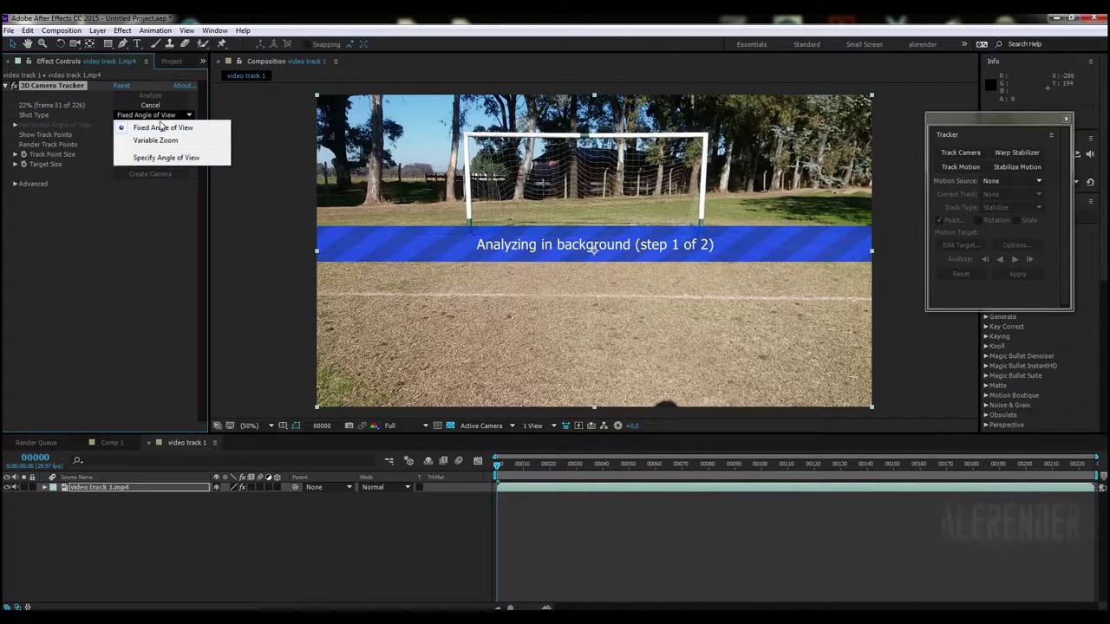
{"action": "left_click", "coordinate": [157, 127]}
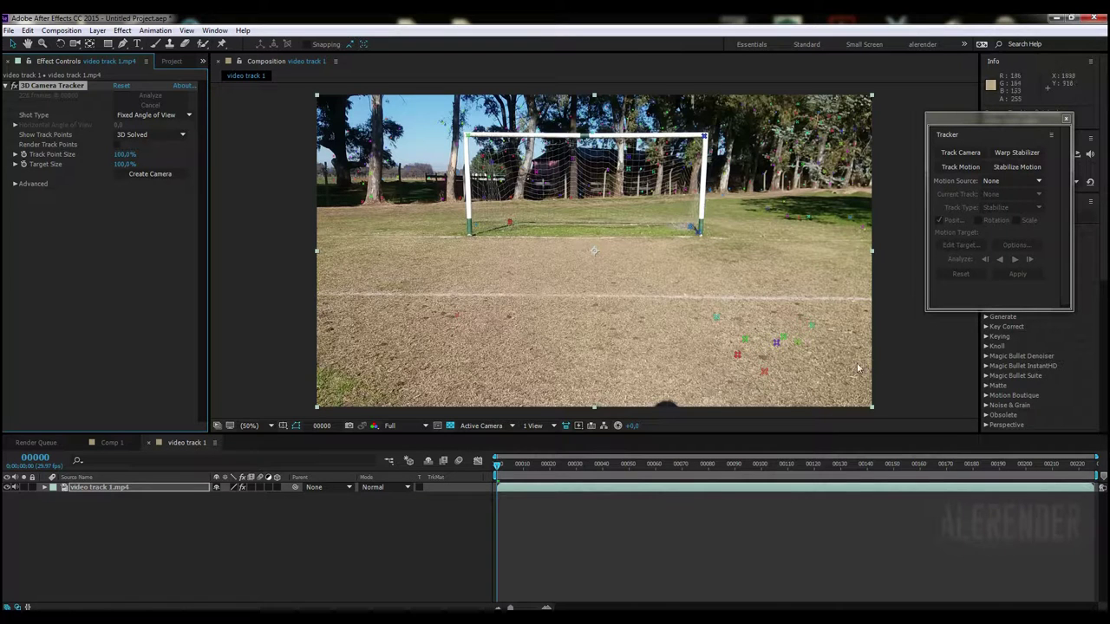
Show the camera tracker's track points at 158% size with Target Size at 100%.
{"action": "left_click", "coordinate": [87, 526]}
{"action": "left_click", "coordinate": [64, 87]}
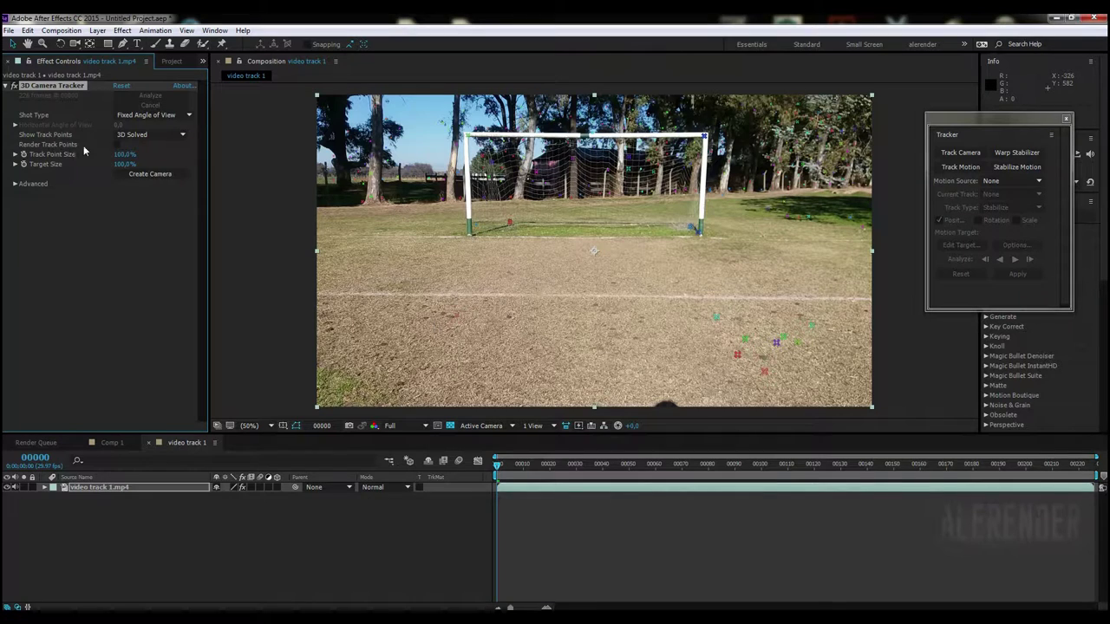
{"action": "mouse_move", "coordinate": [121, 157]}
{"action": "left_mouse_down"}
{"action": "mouse_move", "coordinate": [196, 155]}
{"action": "mouse_move", "coordinate": [15, 183]}
{"action": "left_mouse_up"}
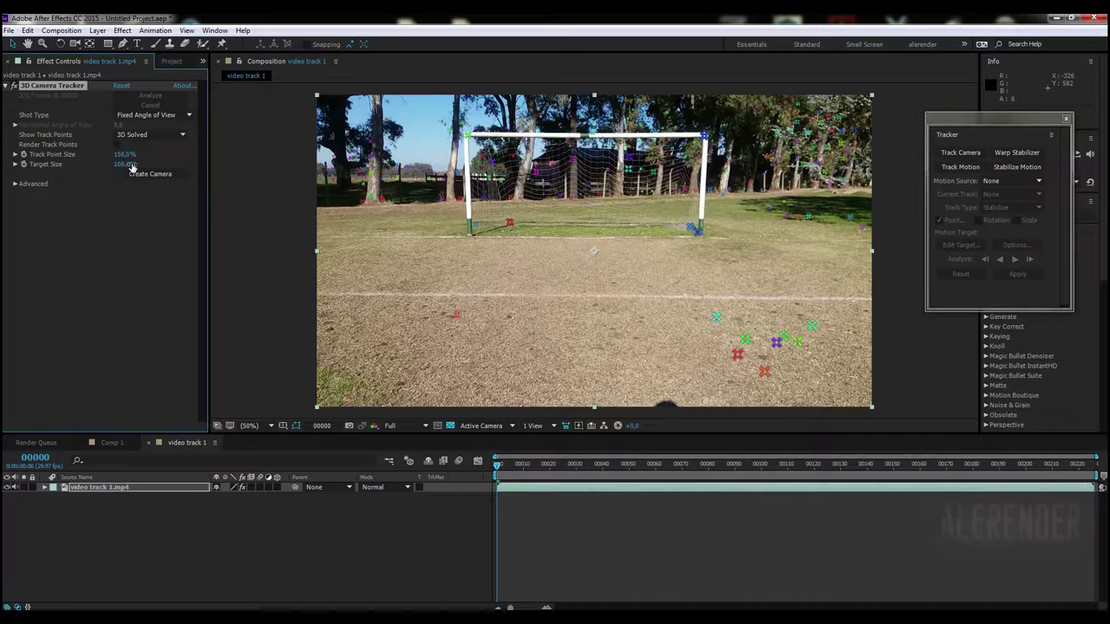
{"action": "left_click", "coordinate": [121, 164]}
{"action": "key", "text": "Return"}
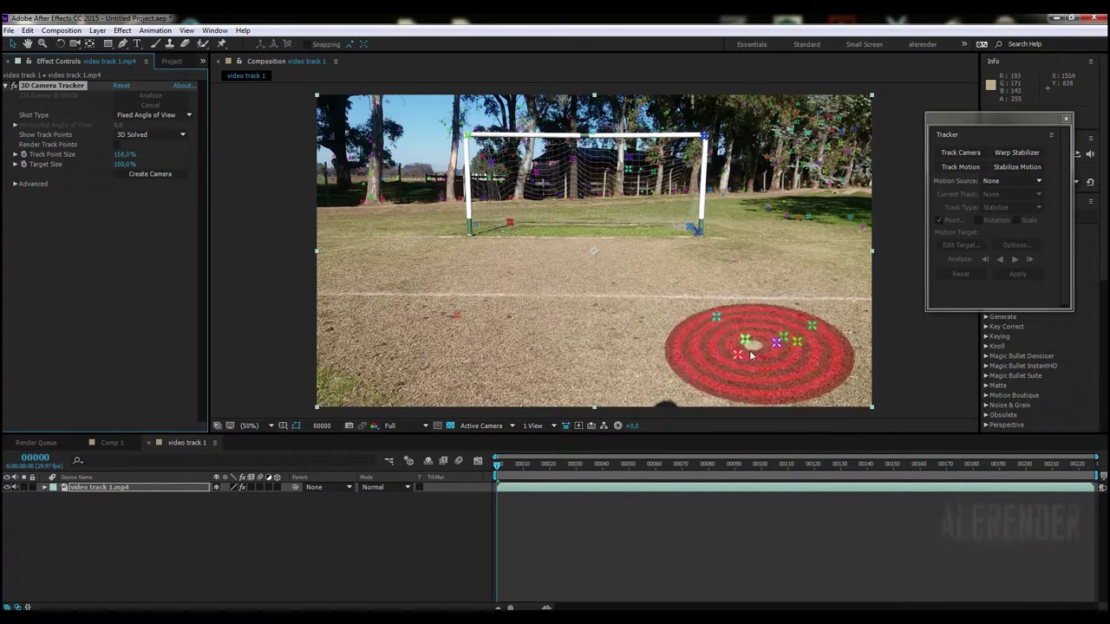
Lasso-select a cluster of ground track points in the lower right to define the target.
{"action": "mouse_move", "coordinate": [802, 332]}
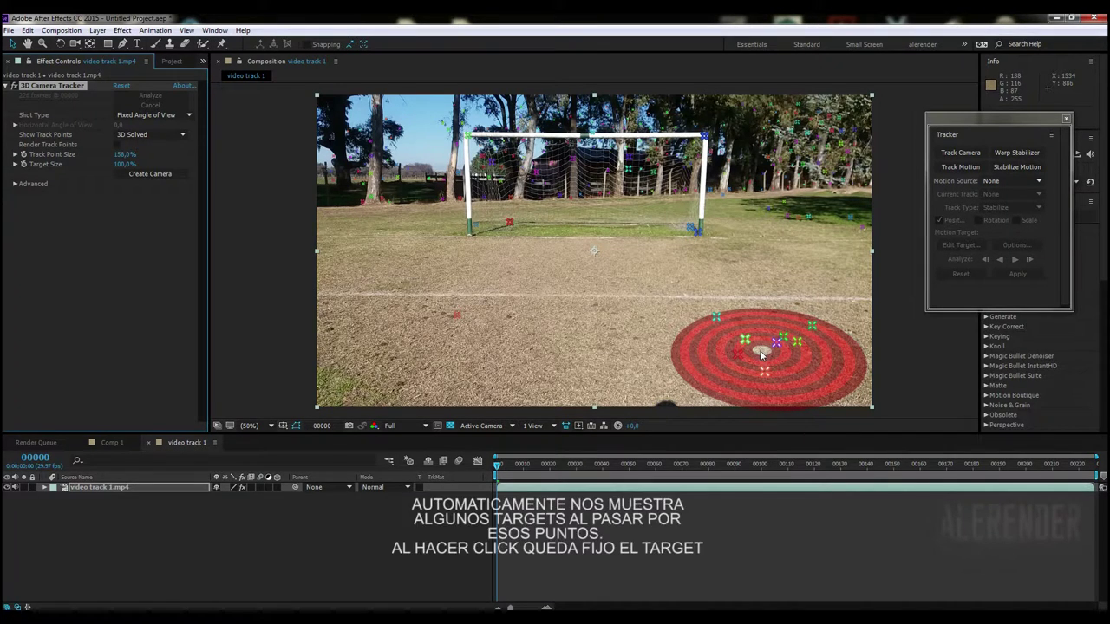
{"action": "left_click", "coordinate": [761, 353]}
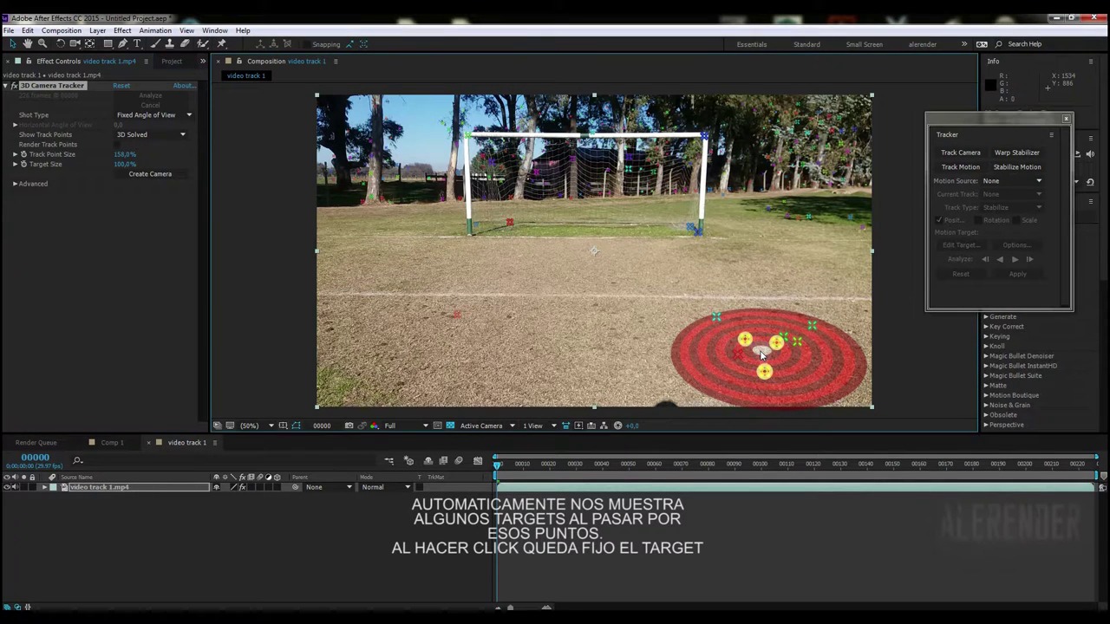
{"action": "left_click_drag", "start_coordinate": [124, 165], "coordinate": [123, 173]}
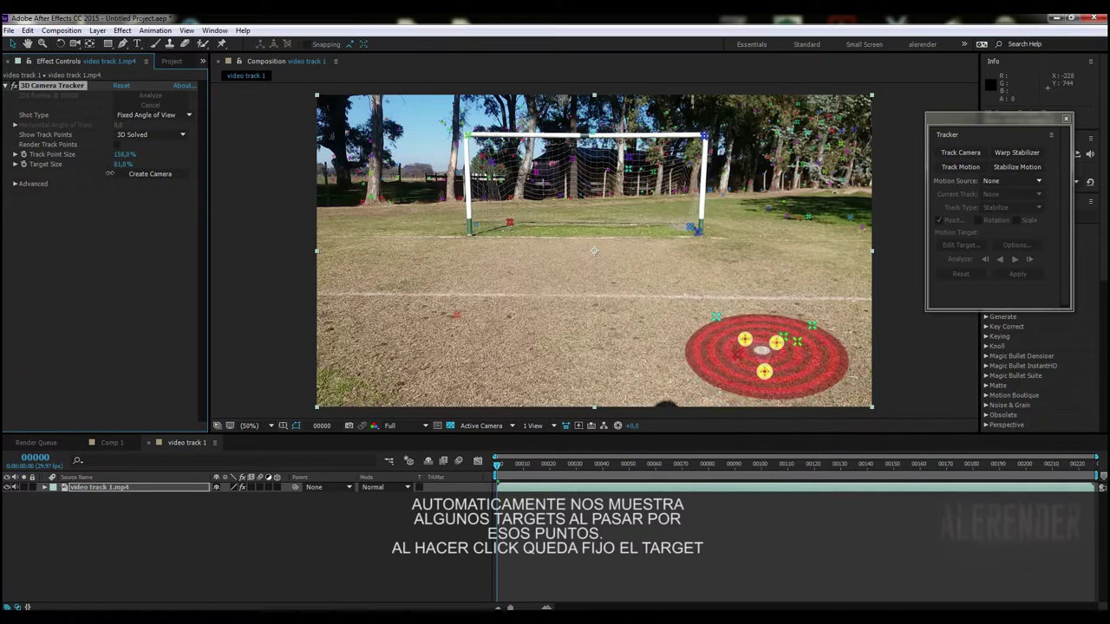
{"action": "left_click_drag", "start_coordinate": [124, 173], "coordinate": [75, 177]}
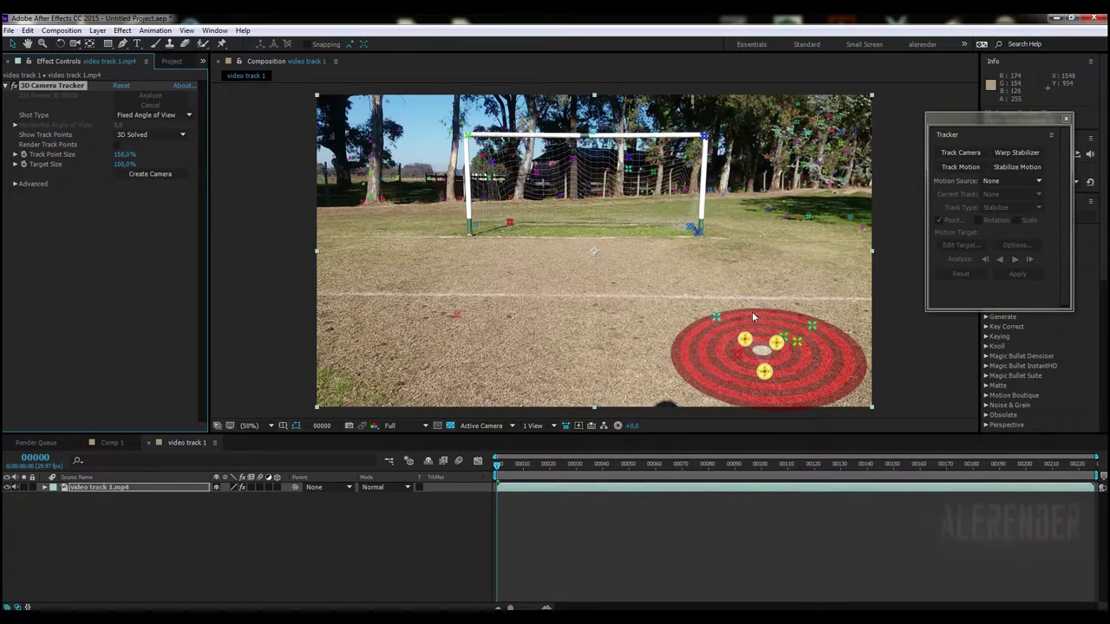
{"action": "left_click", "coordinate": [707, 286]}
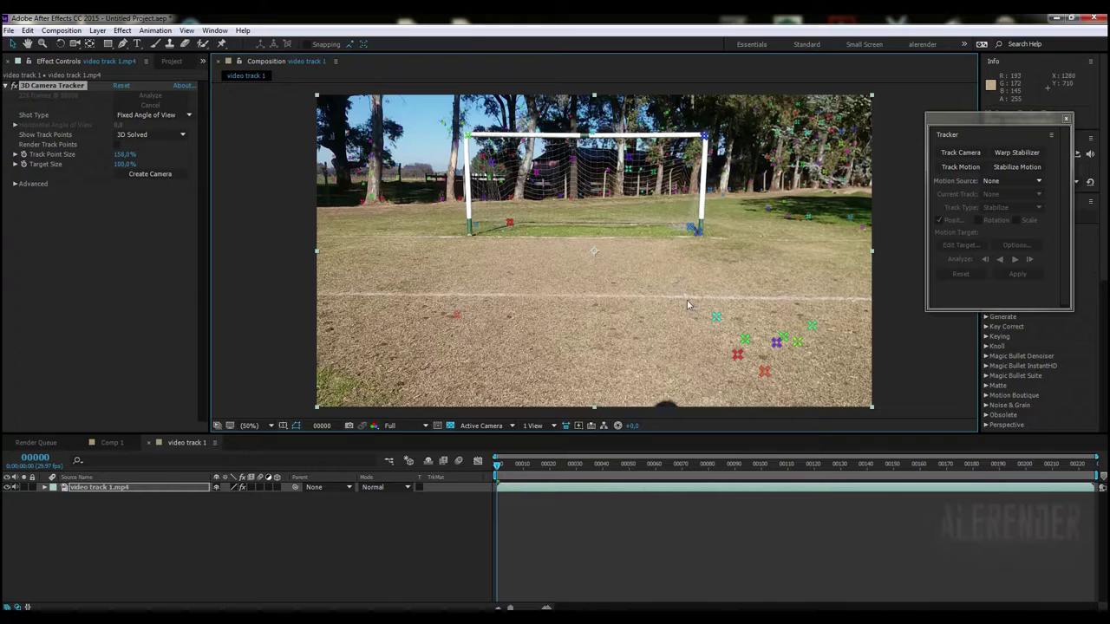
{"action": "left_click", "coordinate": [737, 354]}
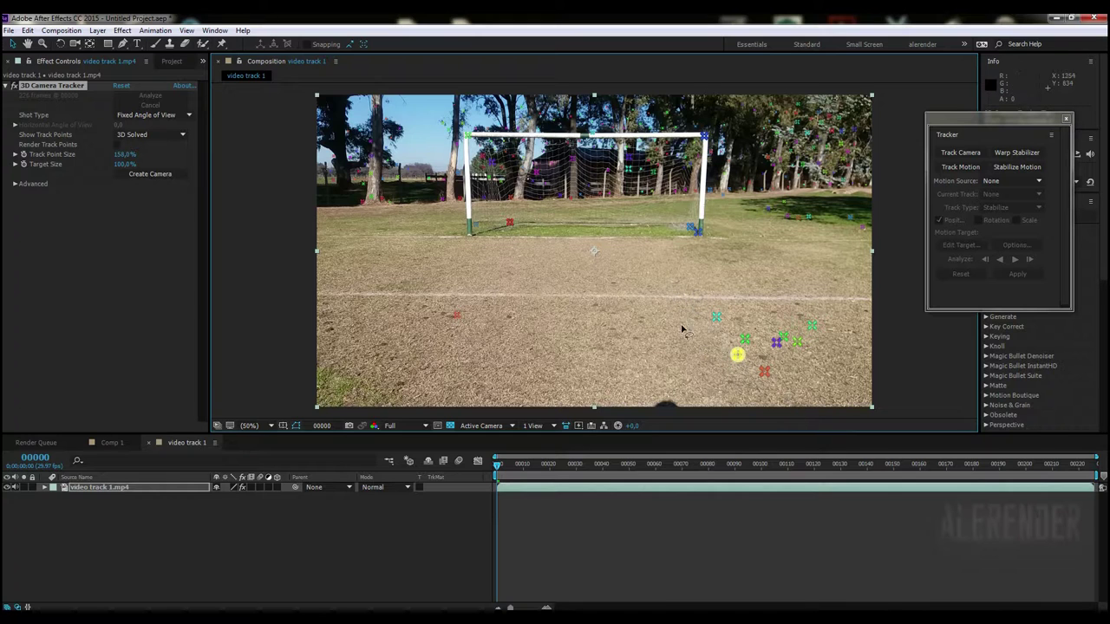
{"action": "left_click_drag", "start_coordinate": [691, 306], "coordinate": [709, 296]}
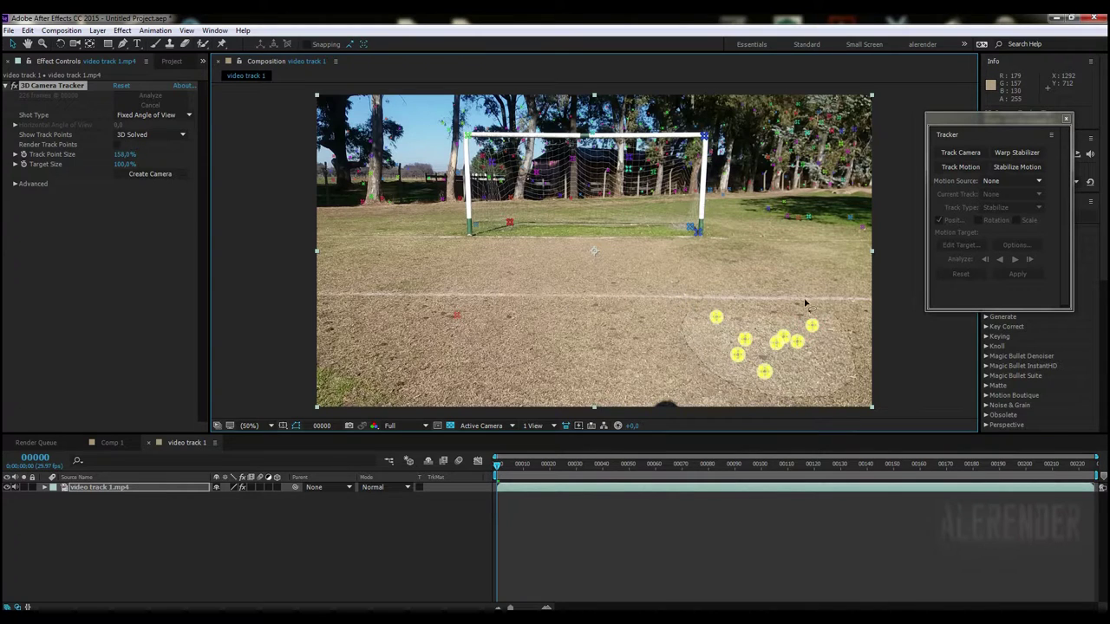
{"action": "mouse_move", "coordinate": [776, 369]}
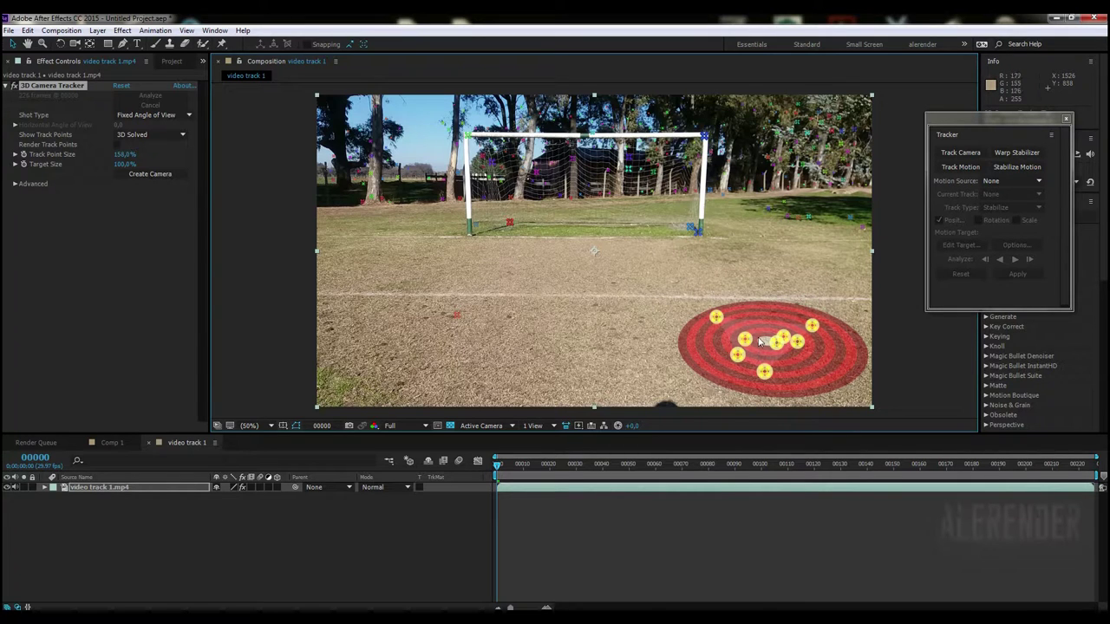
Select the goal's bottom-right, top-right and top-left corner points and open the target's layer-creation menu.
{"action": "left_click", "coordinate": [746, 227]}
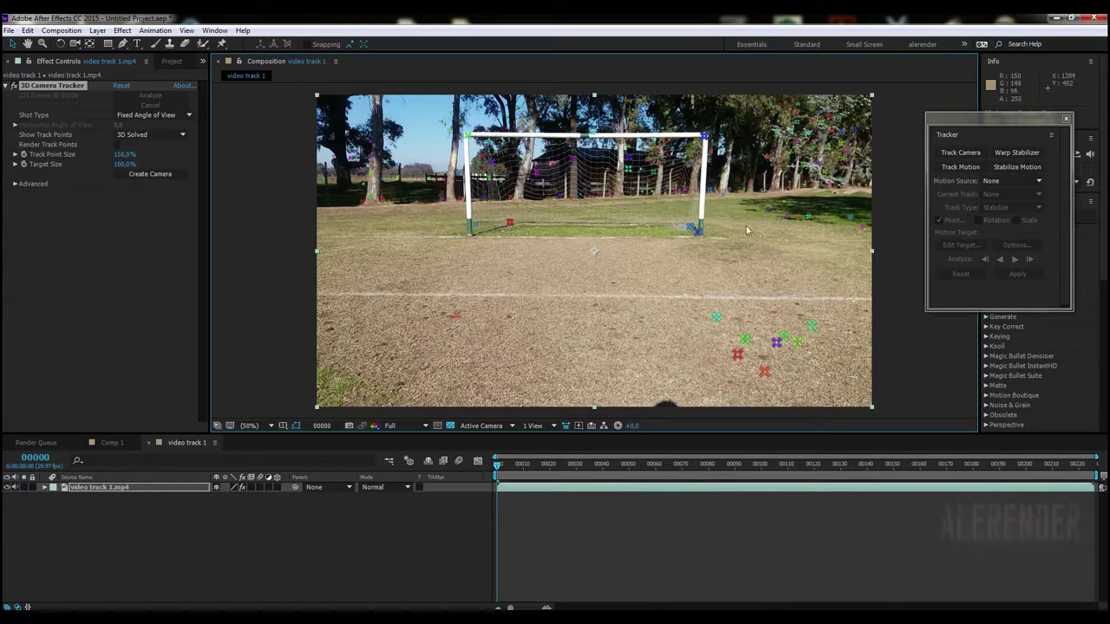
{"action": "left_click", "coordinate": [697, 232], "text": "ctrl"}
{"action": "left_click", "coordinate": [704, 137], "text": "ctrl"}
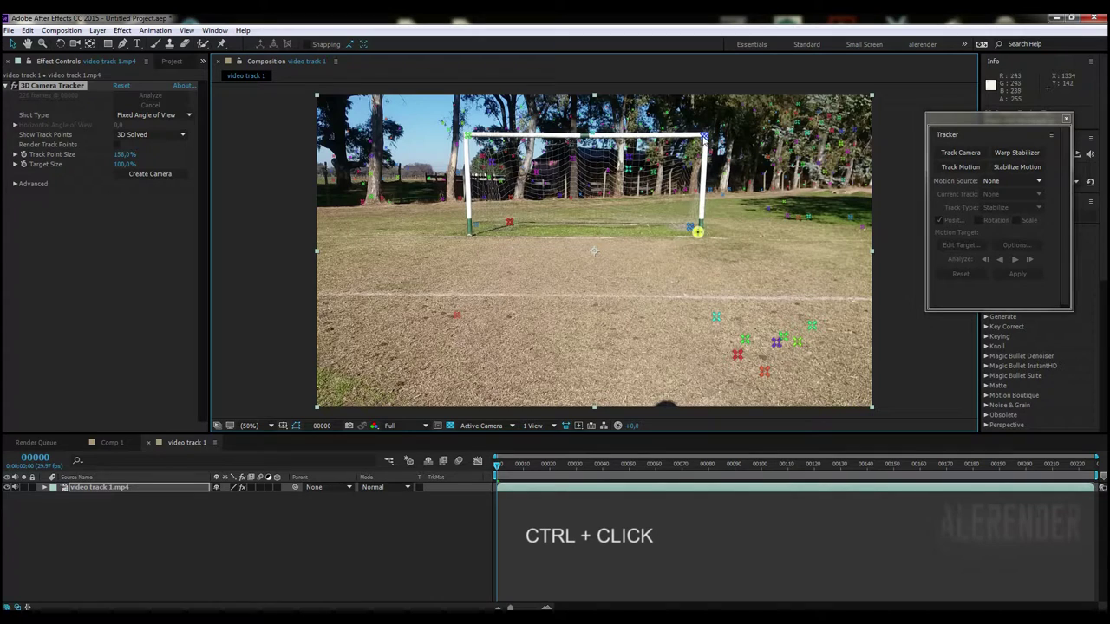
{"action": "left_click", "coordinate": [468, 136], "text": "ctrl"}
{"action": "mouse_move", "coordinate": [631, 156]}
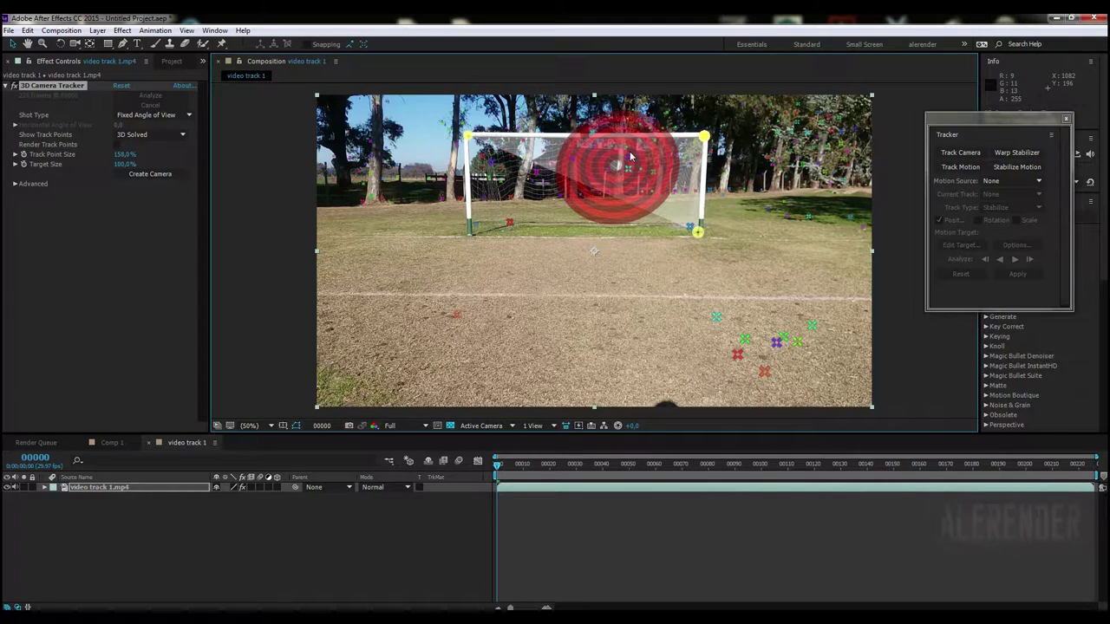
{"action": "right_click", "coordinate": [616, 168]}
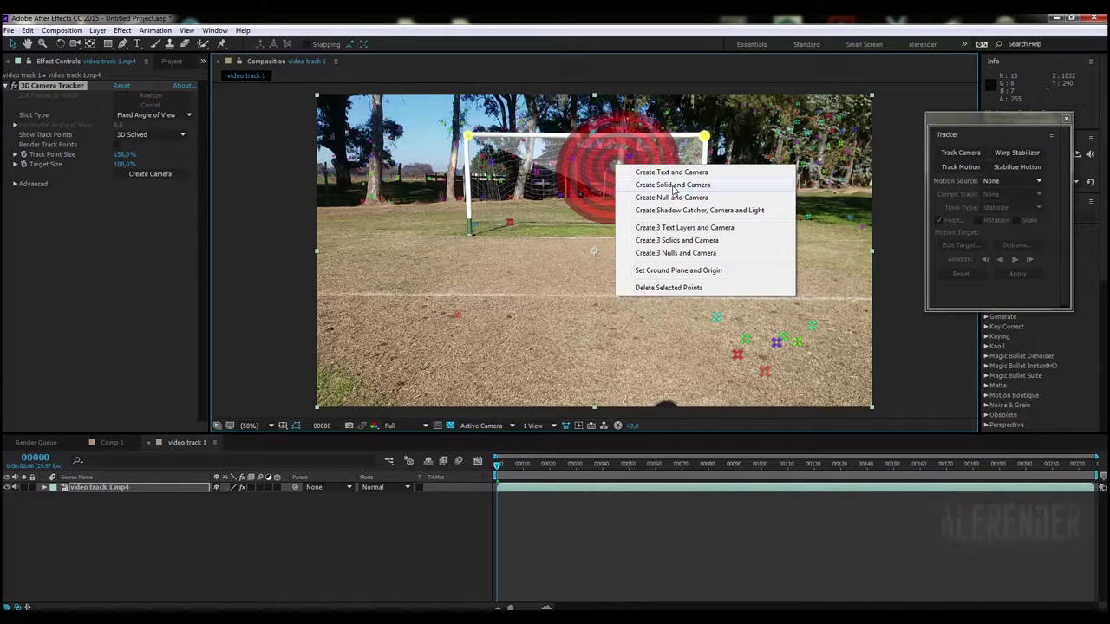
Create a track solid and 3D tracker camera on the goal target, preview it, then reshow the track points.
{"action": "left_click", "coordinate": [674, 185]}
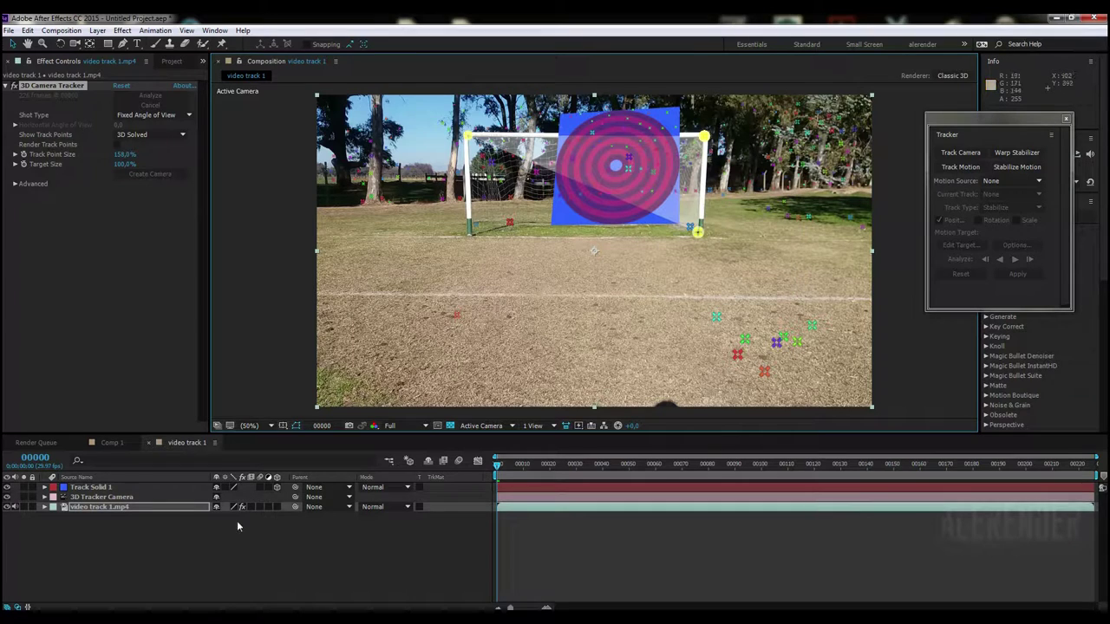
{"action": "left_click", "coordinate": [90, 488]}
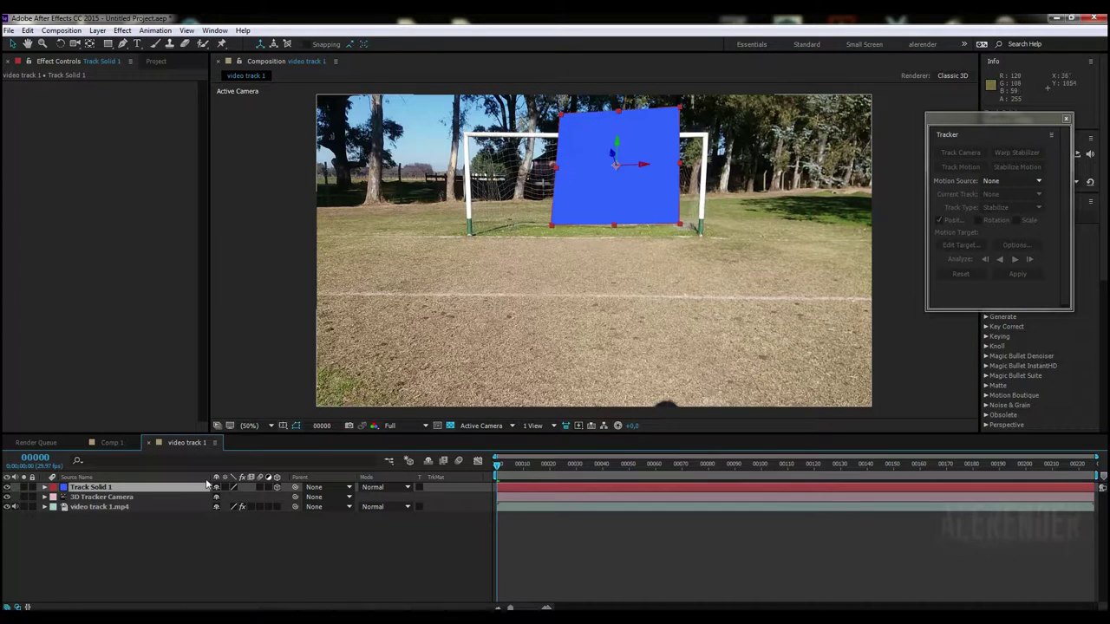
{"action": "left_click", "coordinate": [90, 498]}
{"action": "key", "text": "space"}
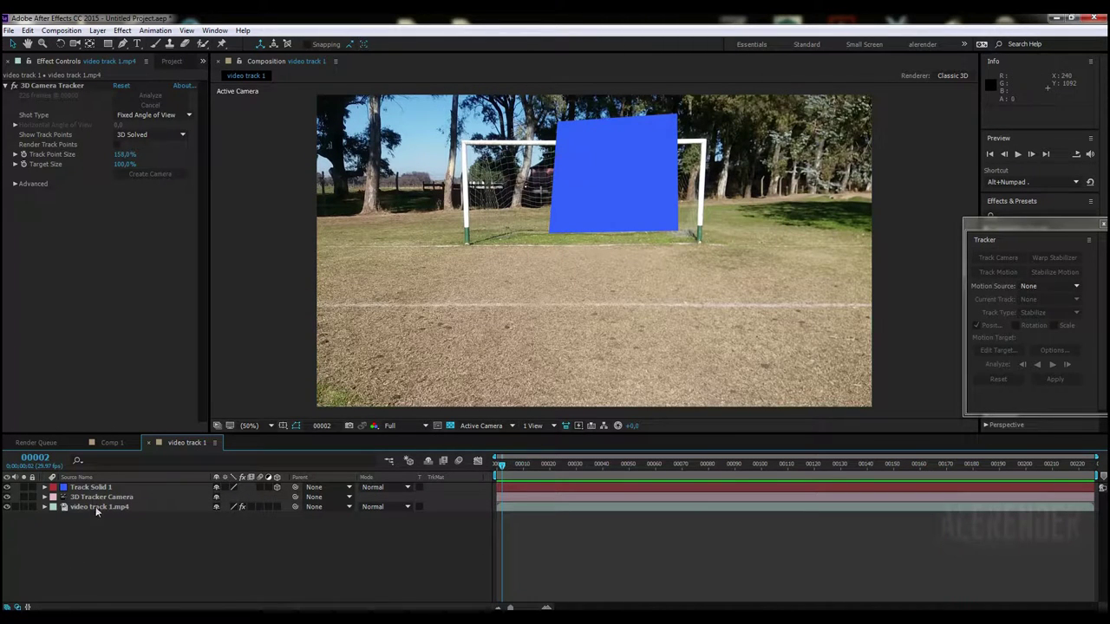
{"action": "left_click", "coordinate": [97, 508]}
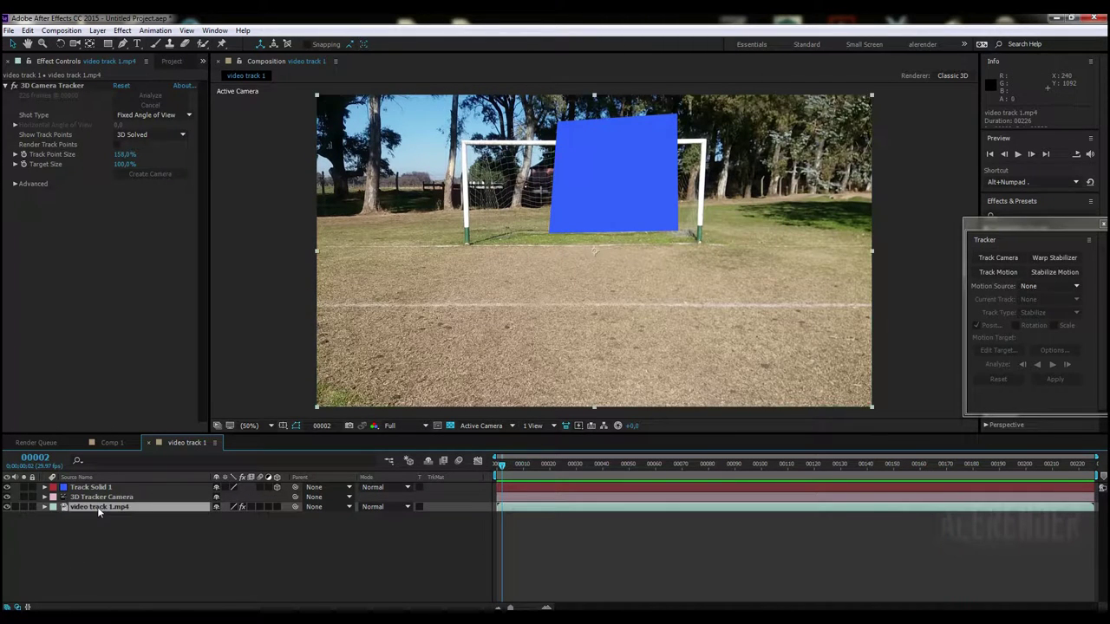
{"action": "left_click", "coordinate": [71, 86]}
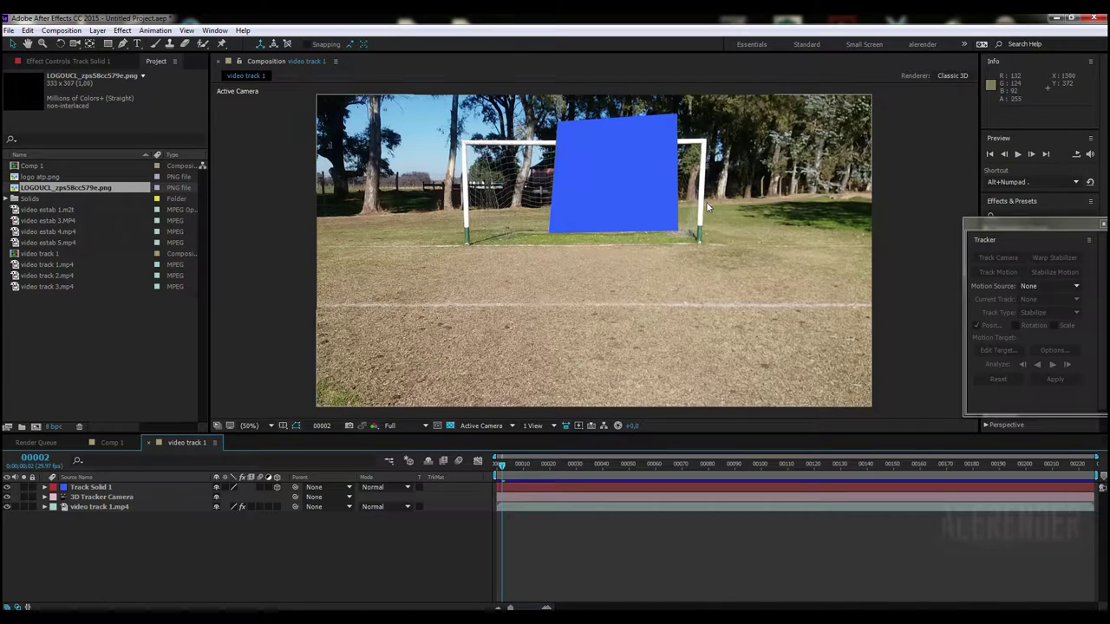
Swap Track Solid 1 for the Champions League logo, scaled to 453% and tilted 26° on X.
{"action": "left_click", "coordinate": [105, 490]}
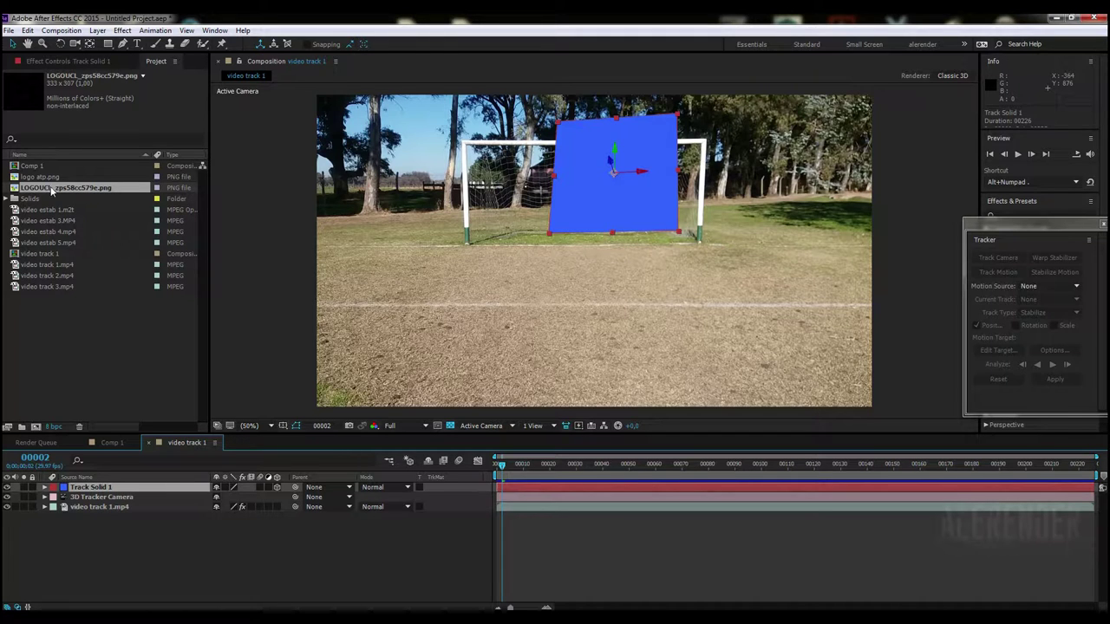
{"action": "left_click_drag", "start_coordinate": [54, 189], "coordinate": [106, 493]}
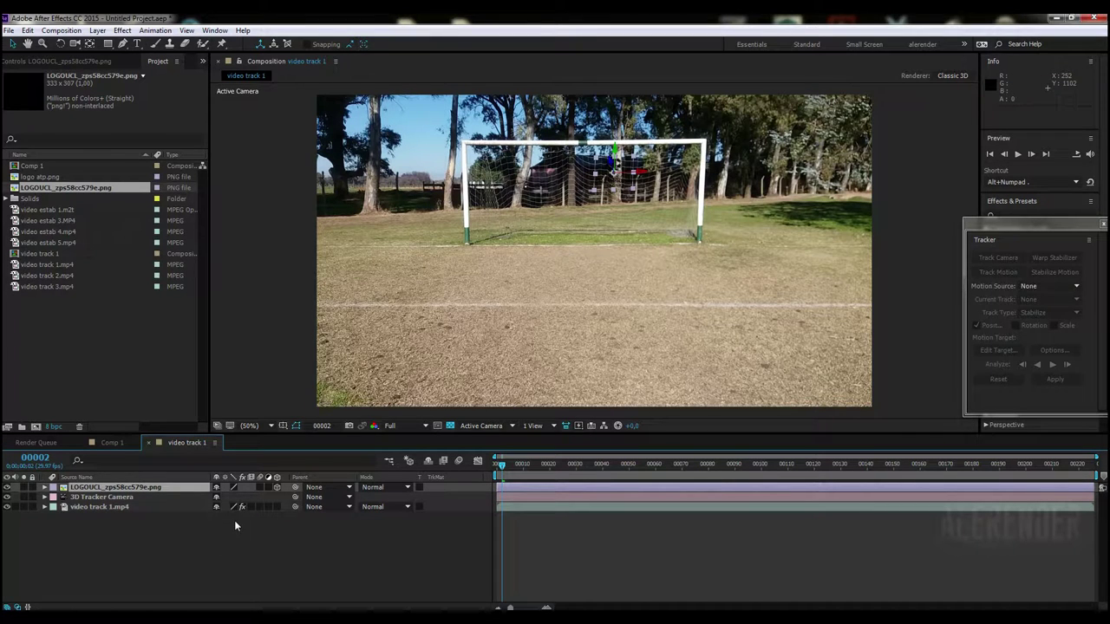
{"action": "key", "text": "s"}
{"action": "left_click_drag", "start_coordinate": [282, 496], "coordinate": [419, 488]}
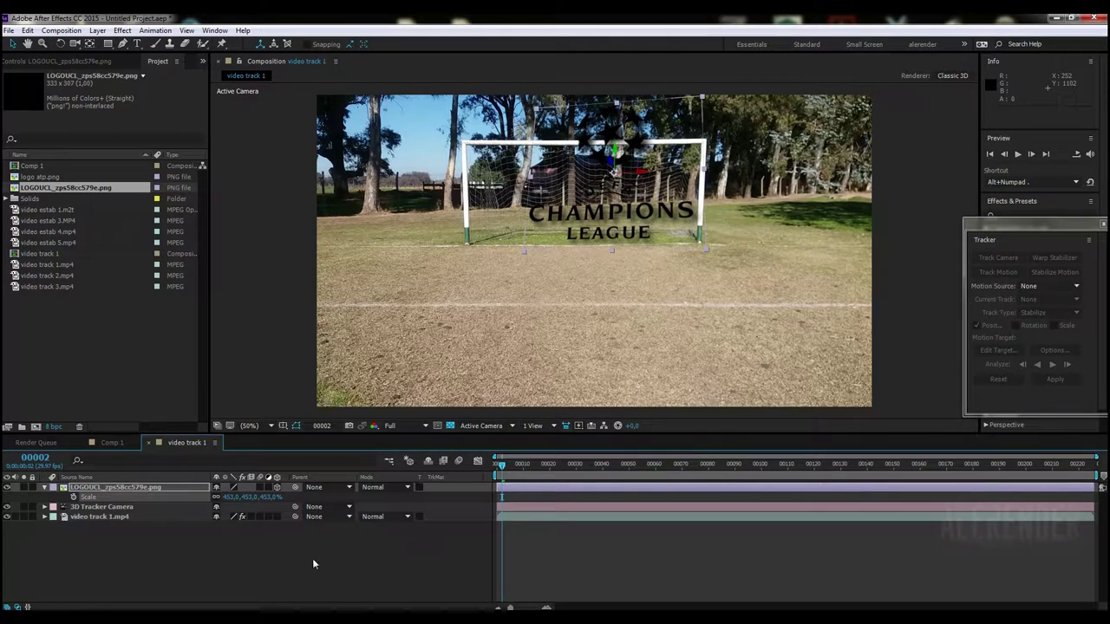
{"action": "key", "text": "r"}
{"action": "mouse_move", "coordinate": [224, 516]}
{"action": "left_mouse_down"}
{"action": "mouse_move", "coordinate": [245, 507]}
{"action": "mouse_move", "coordinate": [235, 526]}
{"action": "left_mouse_up"}
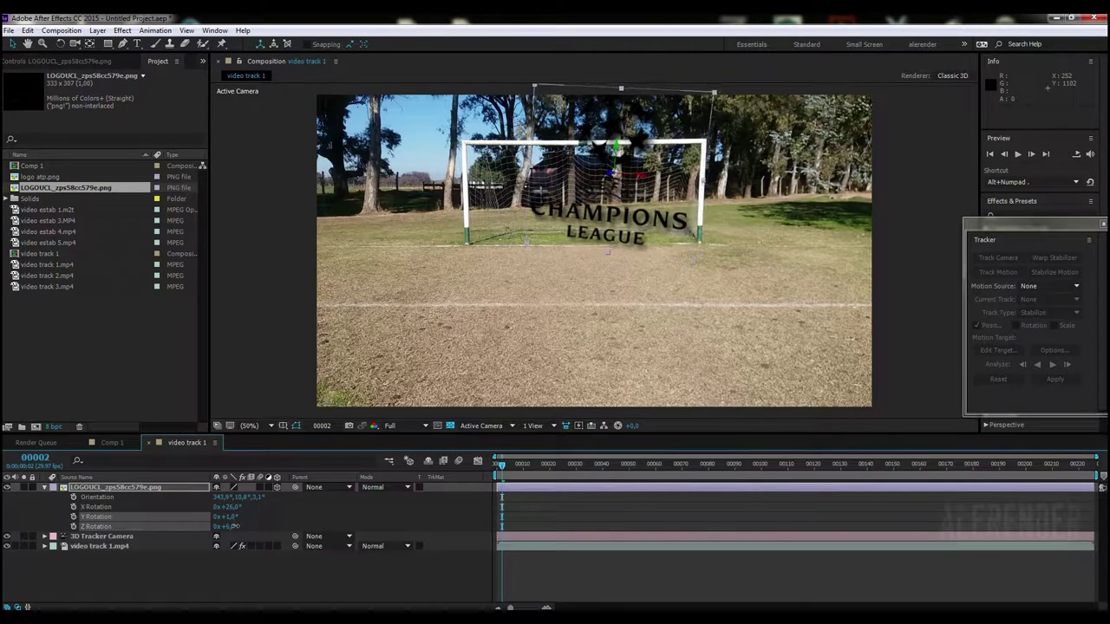
{"action": "left_click_drag", "start_coordinate": [973, 208], "coordinate": [1078, 298]}
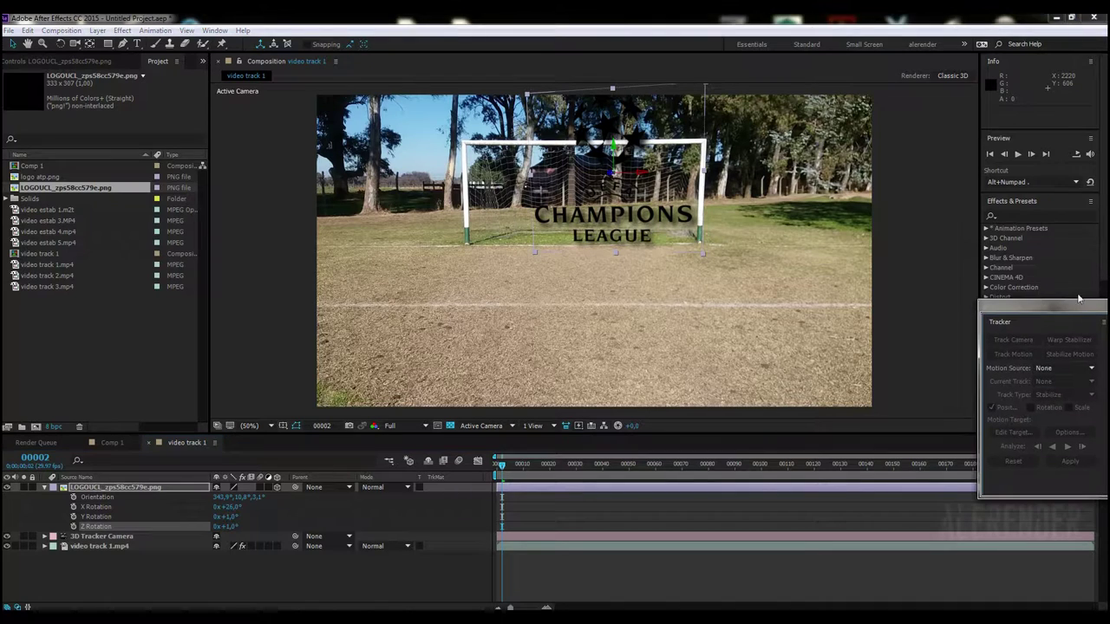
Apply a white Fill effect to the Champions League logo and preview the composition.
{"action": "left_click", "coordinate": [1018, 216]}
{"action": "type", "text": "fill"}
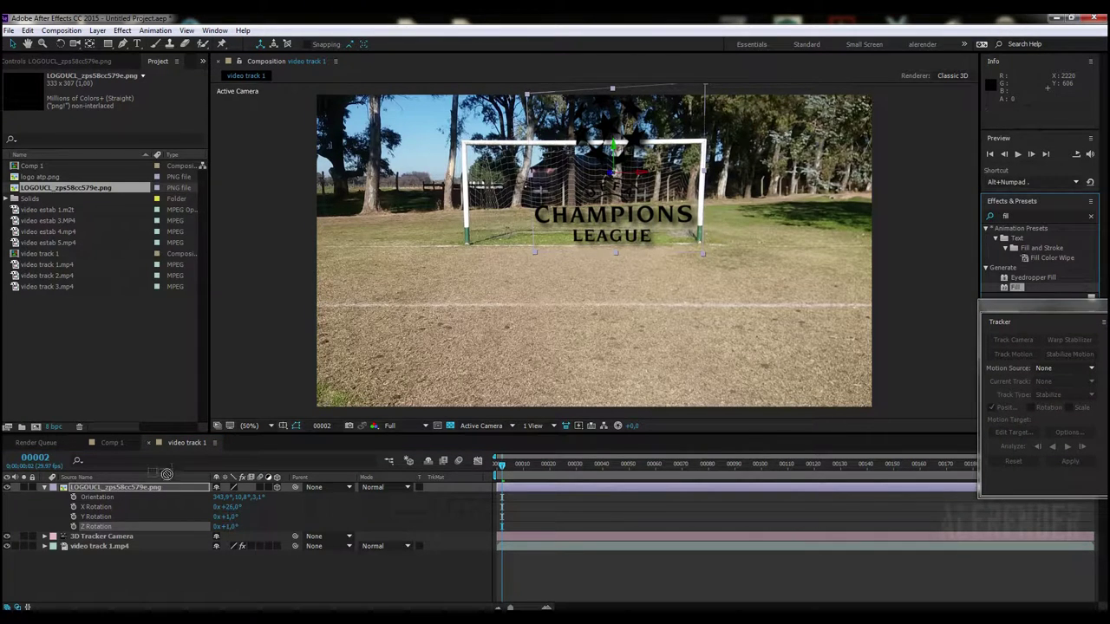
{"action": "left_click_drag", "start_coordinate": [1014, 287], "coordinate": [125, 487]}
{"action": "left_click", "coordinate": [120, 116]}
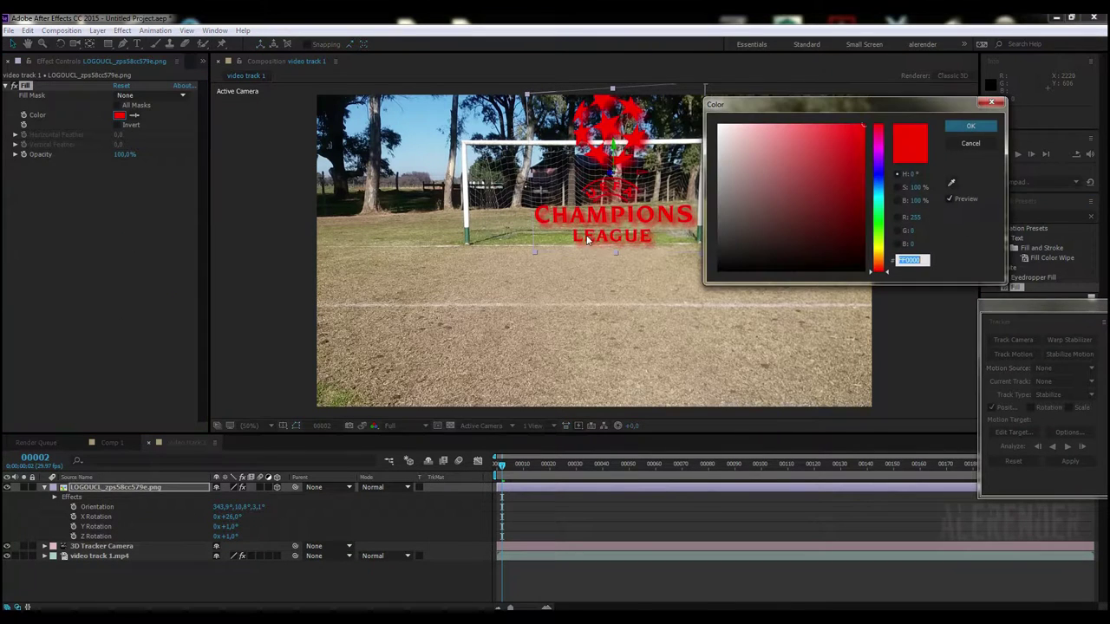
{"action": "left_click", "coordinate": [720, 124]}
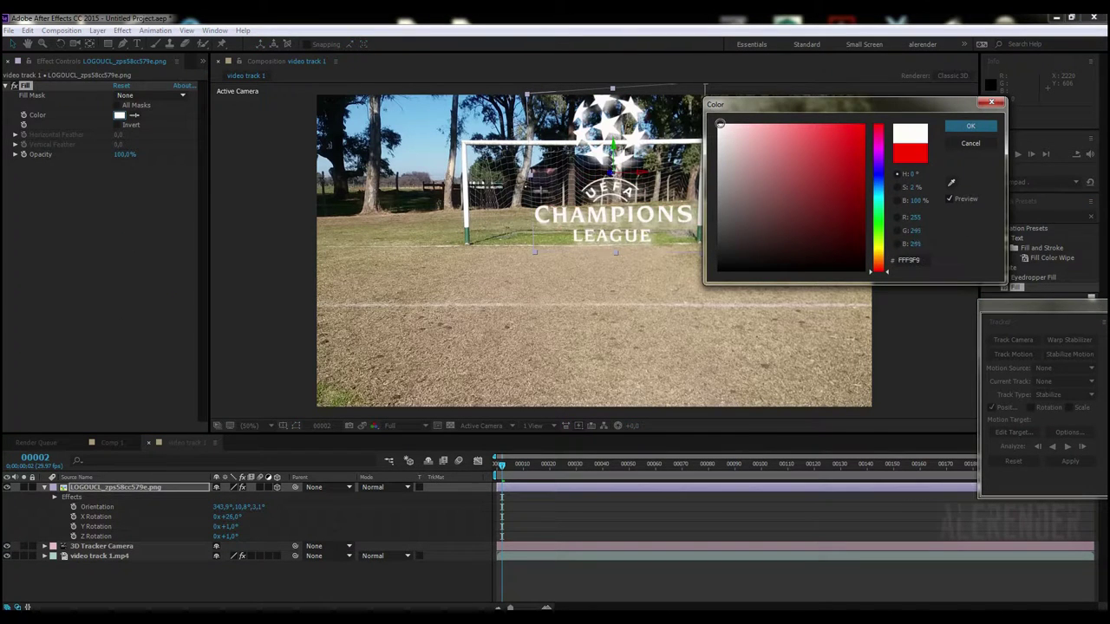
{"action": "left_click", "coordinate": [970, 129]}
{"action": "key", "text": "space"}
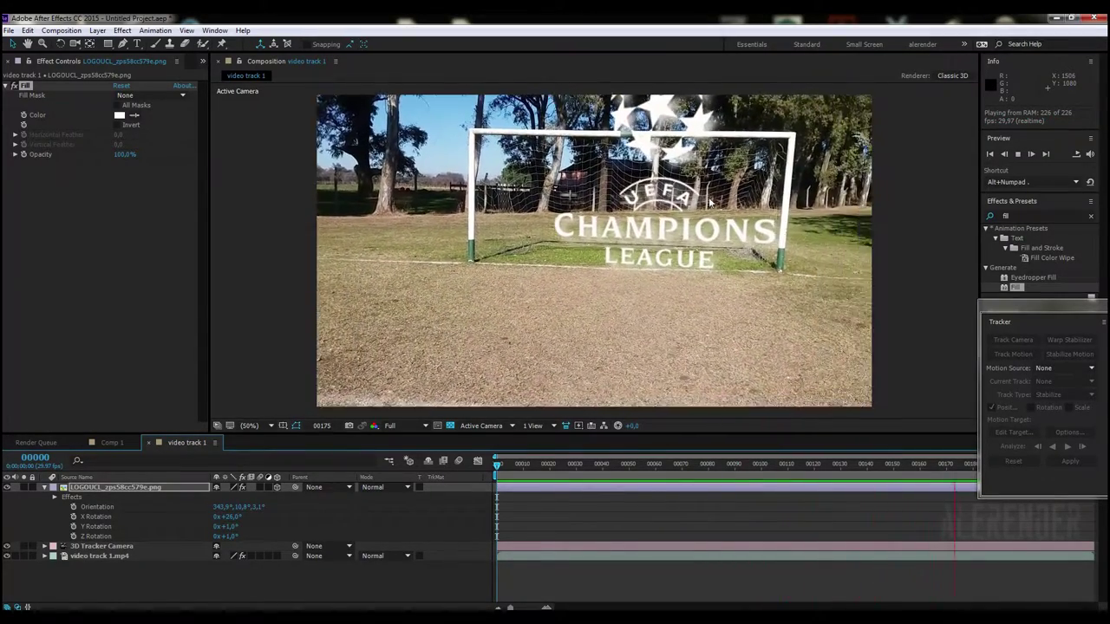
Stop the preview and duplicate the Champions League logo layer, selecting the copy.
{"action": "key", "text": "space"}
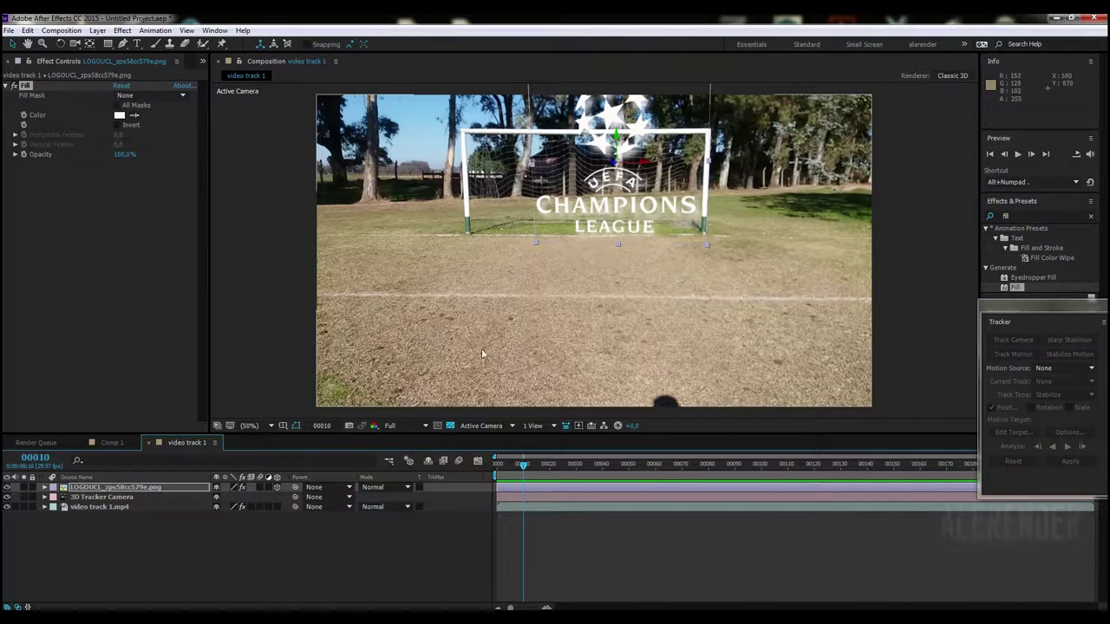
{"action": "left_click", "coordinate": [104, 491]}
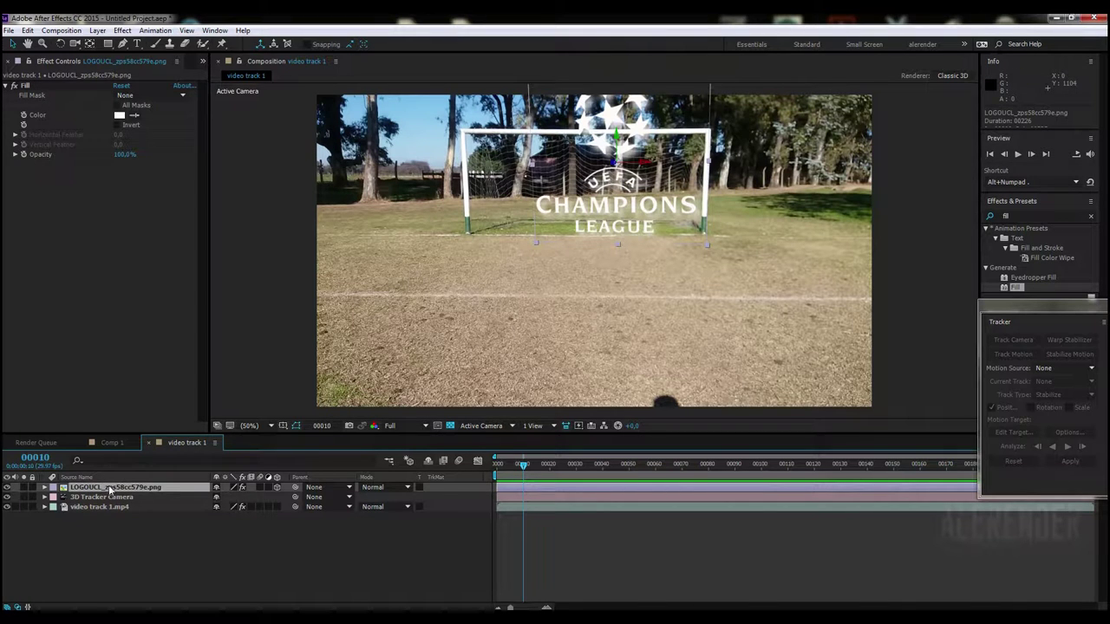
{"action": "key", "text": "ctrl+d"}
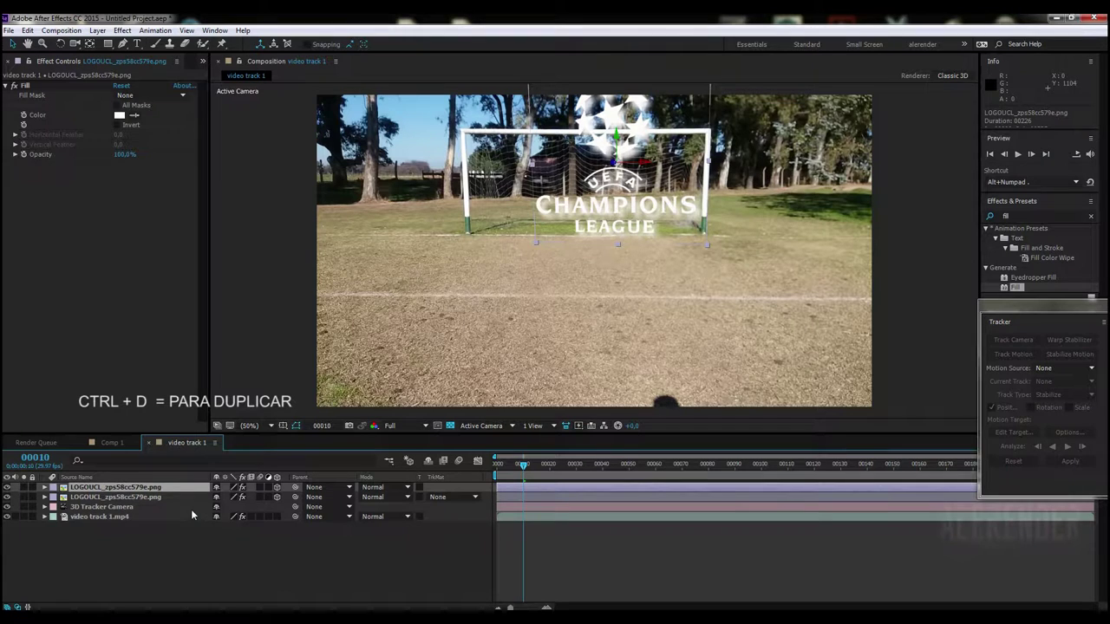
{"action": "left_click", "coordinate": [116, 497]}
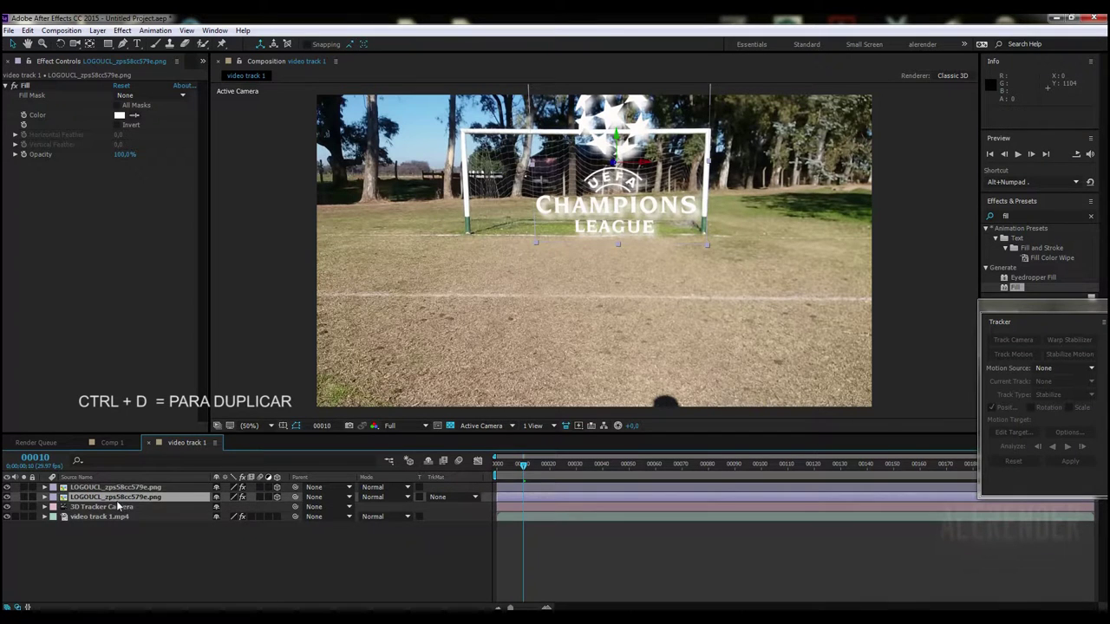
Move the duplicate's anchor to its base, tilt it to −63° on X and place it under the logo.
{"action": "key", "text": "r"}
{"action": "left_click", "coordinate": [89, 44]}
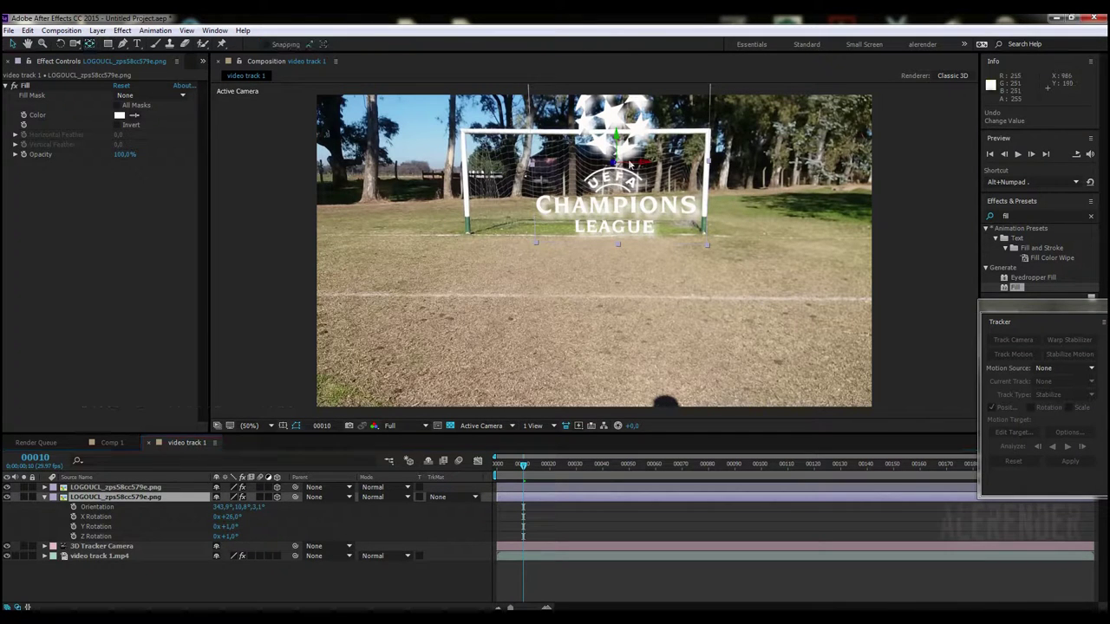
{"action": "left_click_drag", "start_coordinate": [619, 168], "coordinate": [629, 199]}
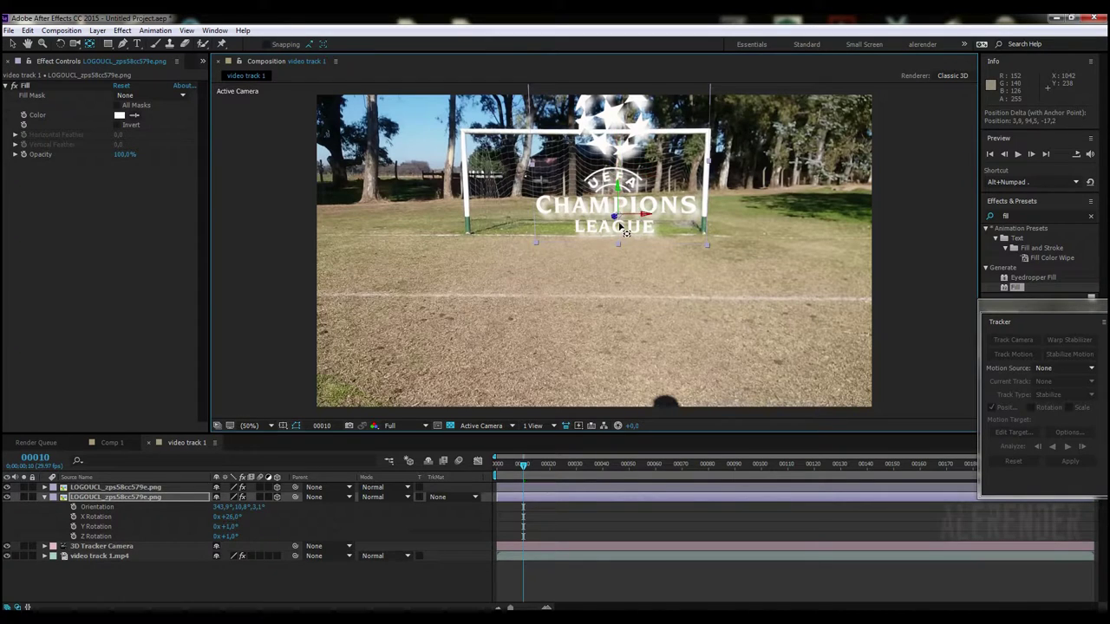
{"action": "left_click_drag", "start_coordinate": [229, 517], "coordinate": [182, 520]}
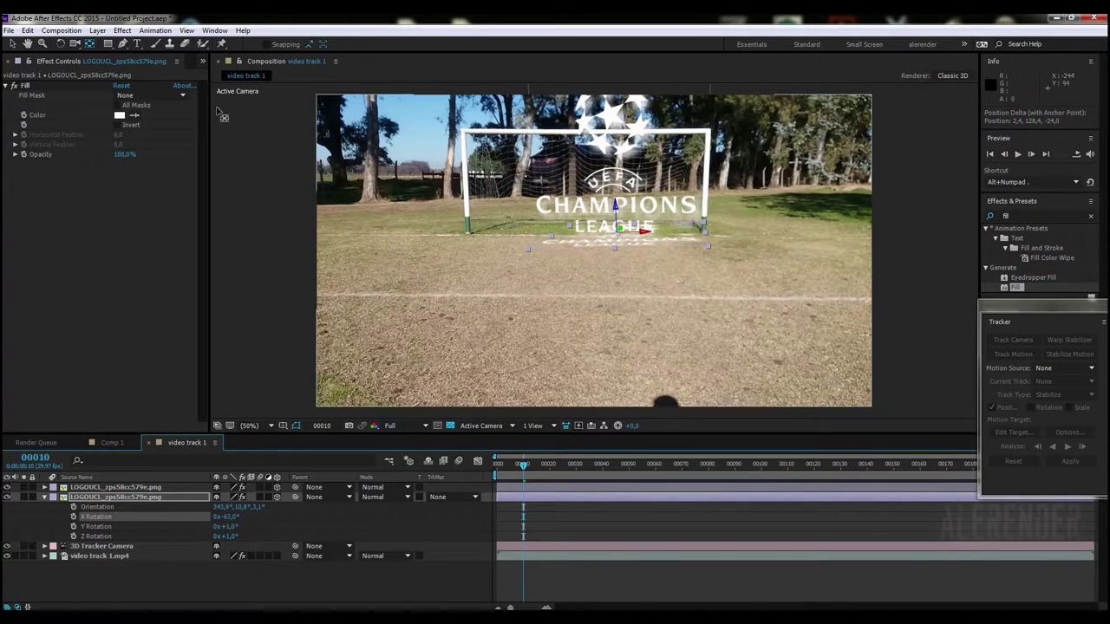
{"action": "key", "text": "w"}
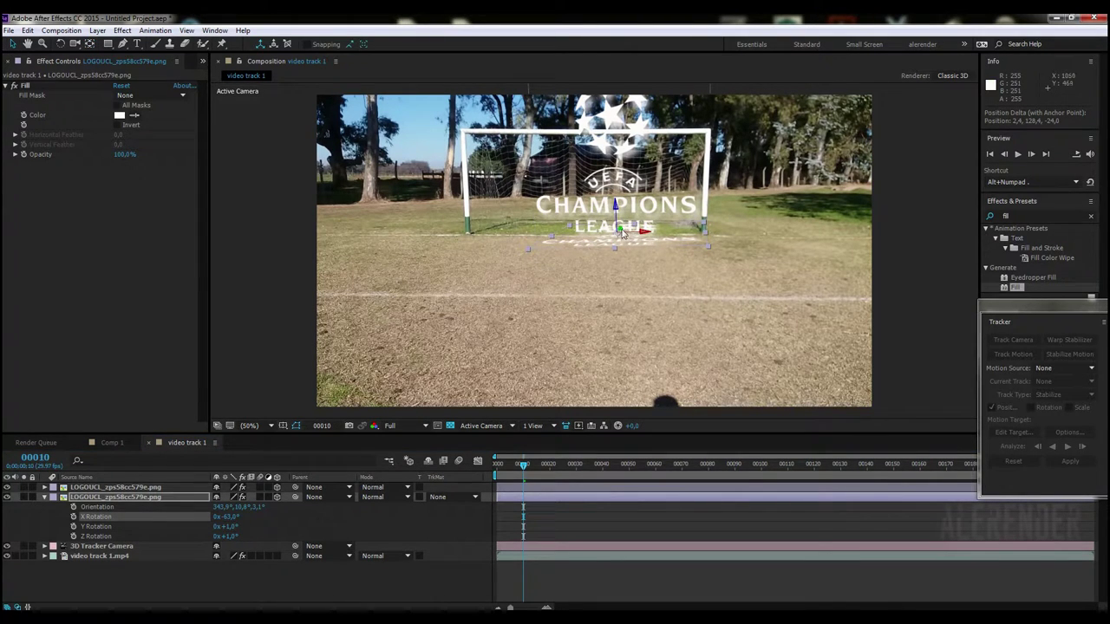
{"action": "left_click_drag", "start_coordinate": [622, 233], "coordinate": [811, 142]}
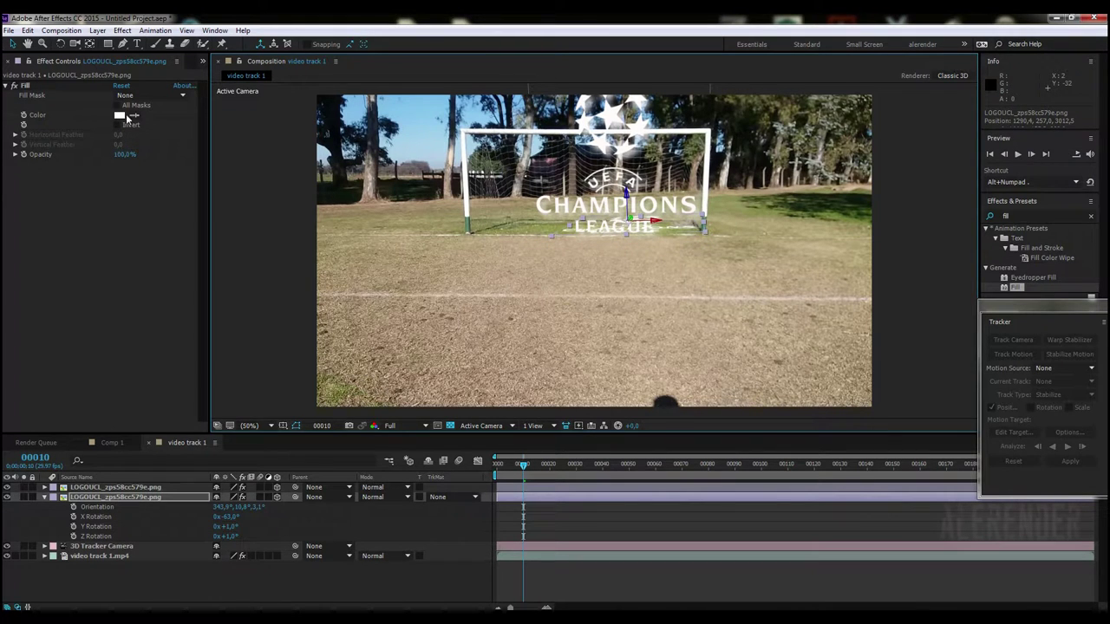
Set the flattened logo copy's fill colour to near-black.
{"action": "left_click", "coordinate": [120, 115]}
{"action": "left_click", "coordinate": [725, 267]}
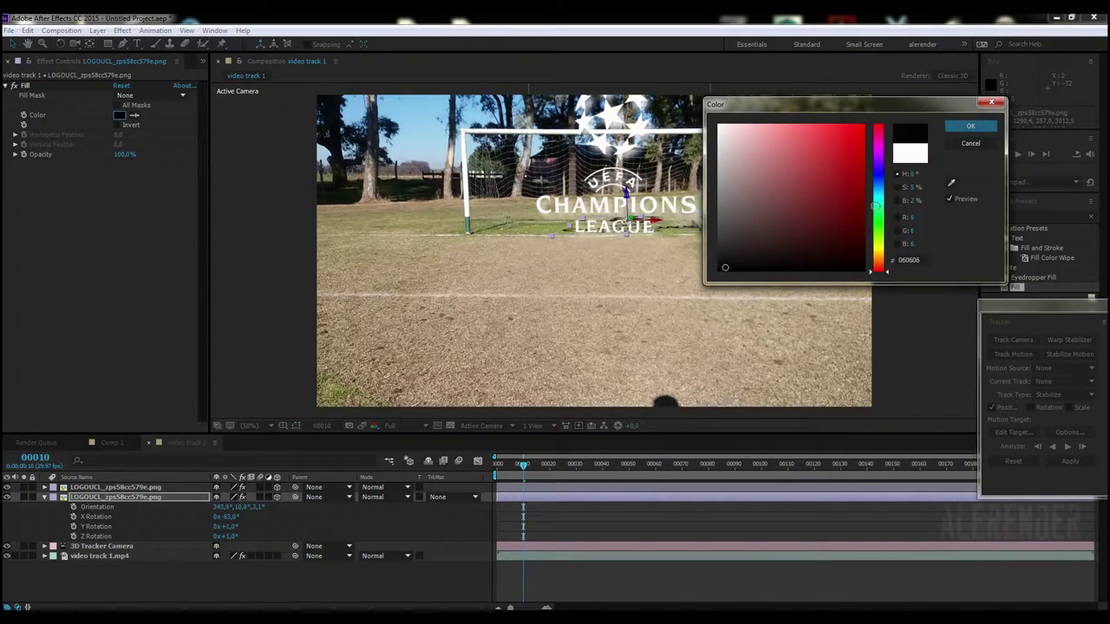
{"action": "left_click", "coordinate": [969, 128]}
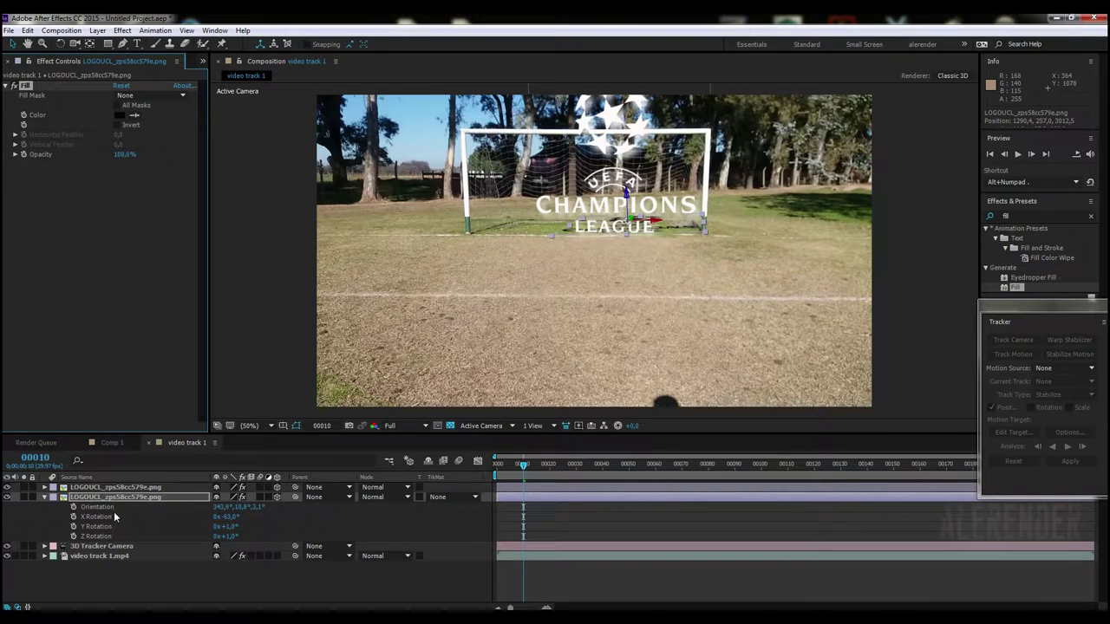
Apply Blur & Sharpen > Fast Blur at blurriness 7 to the black copy and preview the shadow.
{"action": "left_click", "coordinate": [1026, 219]}
{"action": "key", "text": "BackSpace"}
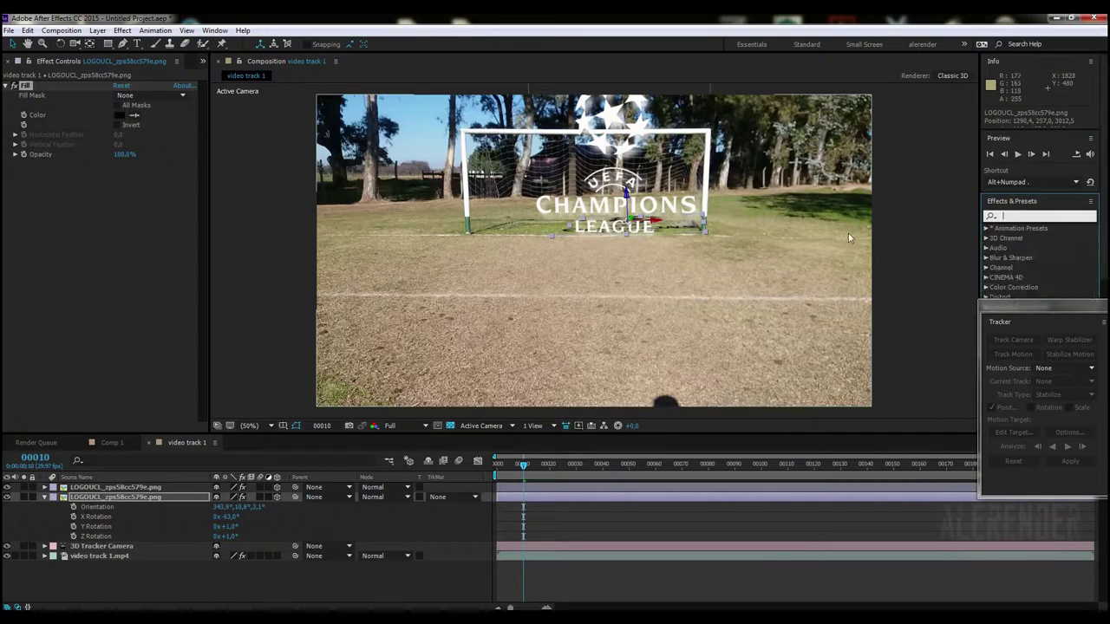
{"action": "left_click", "coordinate": [986, 259]}
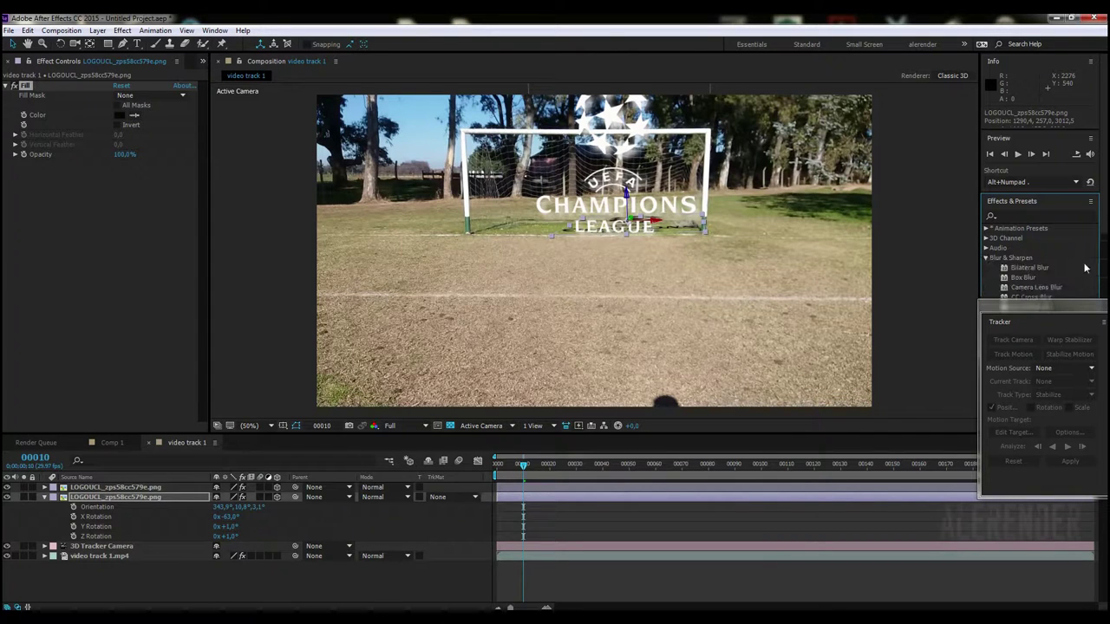
{"action": "scroll", "coordinate": [1049, 243], "scroll_direction": "down", "scroll_amount": 1}
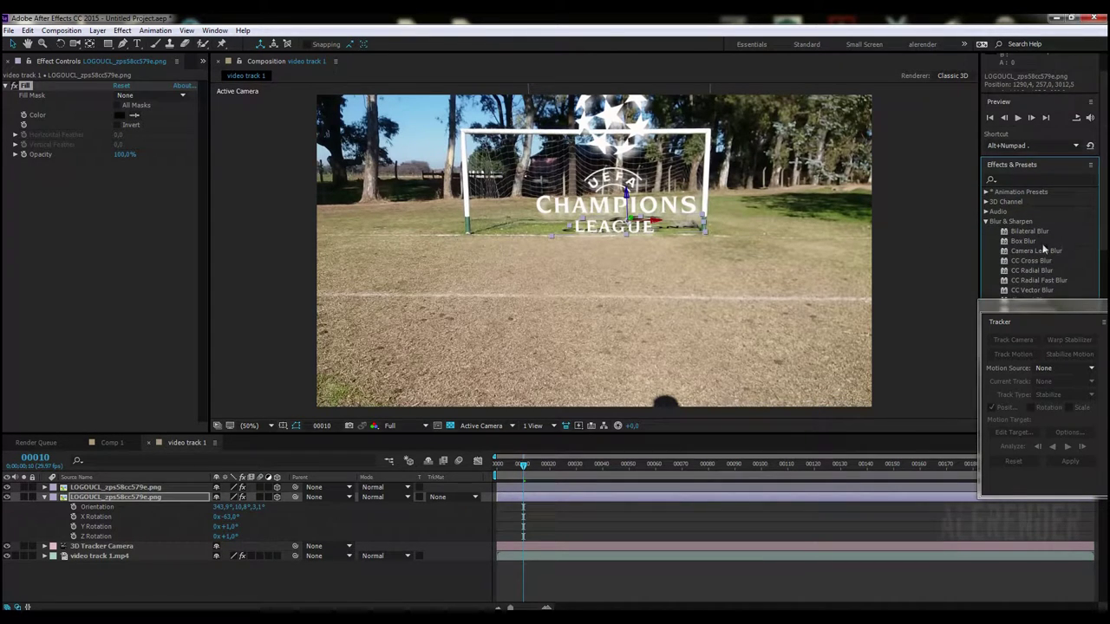
{"action": "scroll", "coordinate": [1039, 257], "scroll_direction": "down", "scroll_amount": 3}
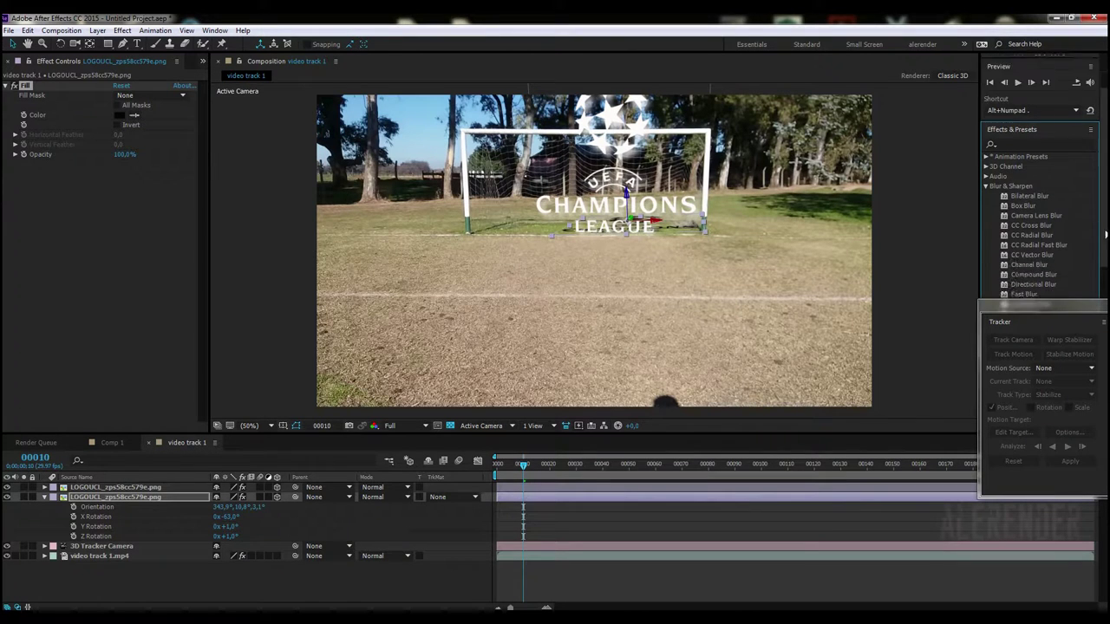
{"action": "left_click_drag", "start_coordinate": [171, 481], "coordinate": [110, 496]}
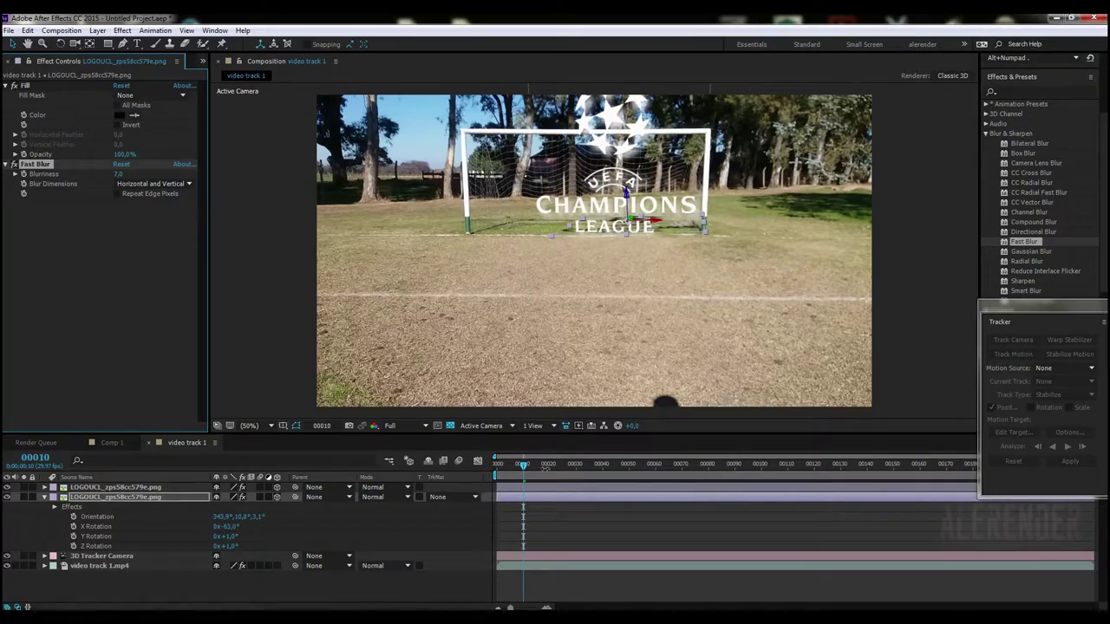
{"action": "key", "text": "space"}
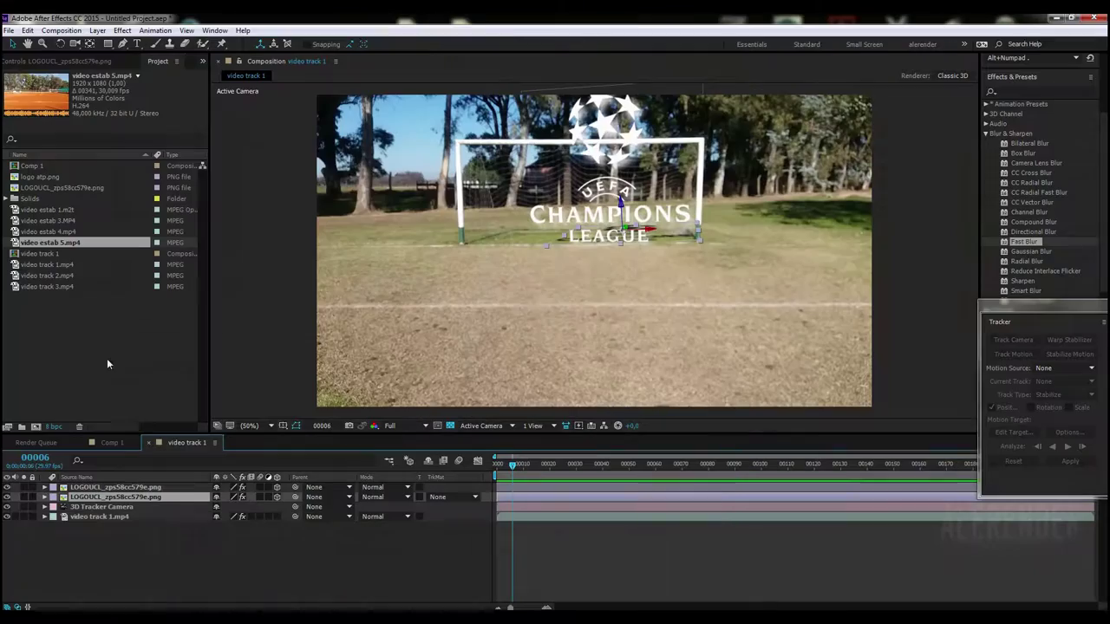
Create a new composition from video estab 5.mp4 and scrub through the tennis footage.
{"action": "left_click", "coordinate": [50, 242]}
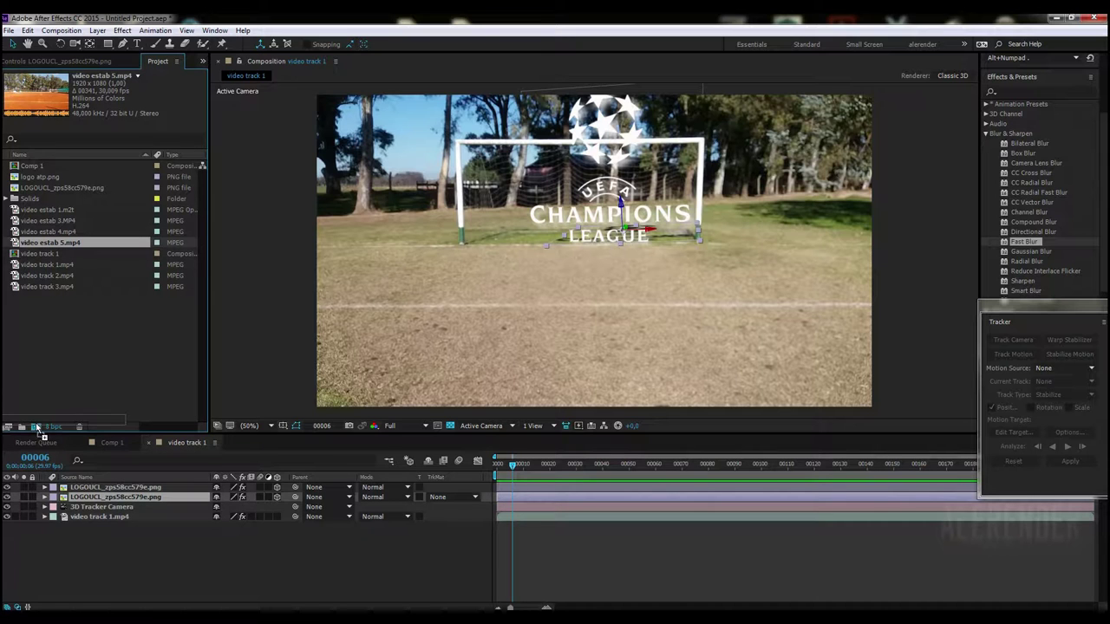
{"action": "left_click_drag", "start_coordinate": [39, 431], "coordinate": [36, 427]}
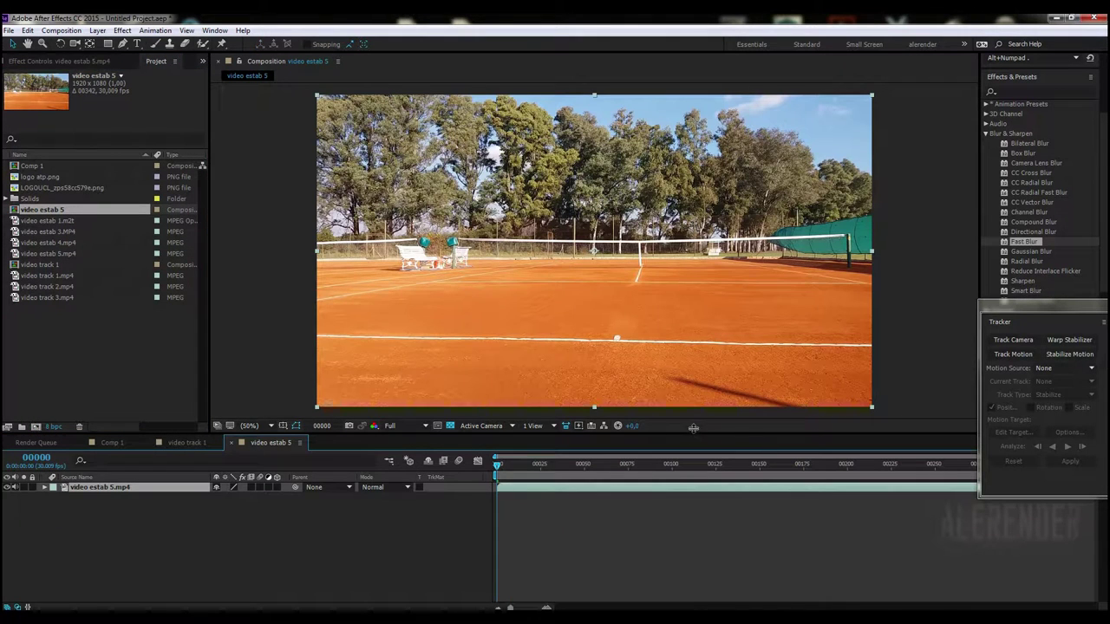
{"action": "left_click_drag", "start_coordinate": [694, 439], "coordinate": [693, 491]}
{"action": "left_click_drag", "start_coordinate": [610, 516], "coordinate": [719, 520]}
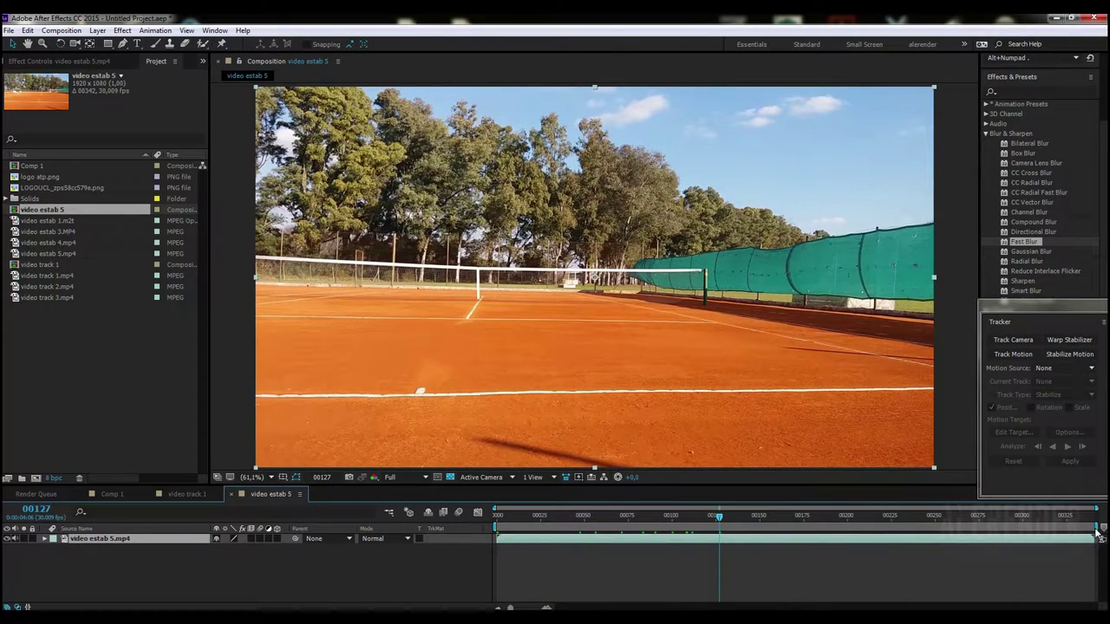
Trim the composition to a work area ending near frame 200 and preview it.
{"action": "left_click_drag", "start_coordinate": [1097, 530], "coordinate": [847, 528]}
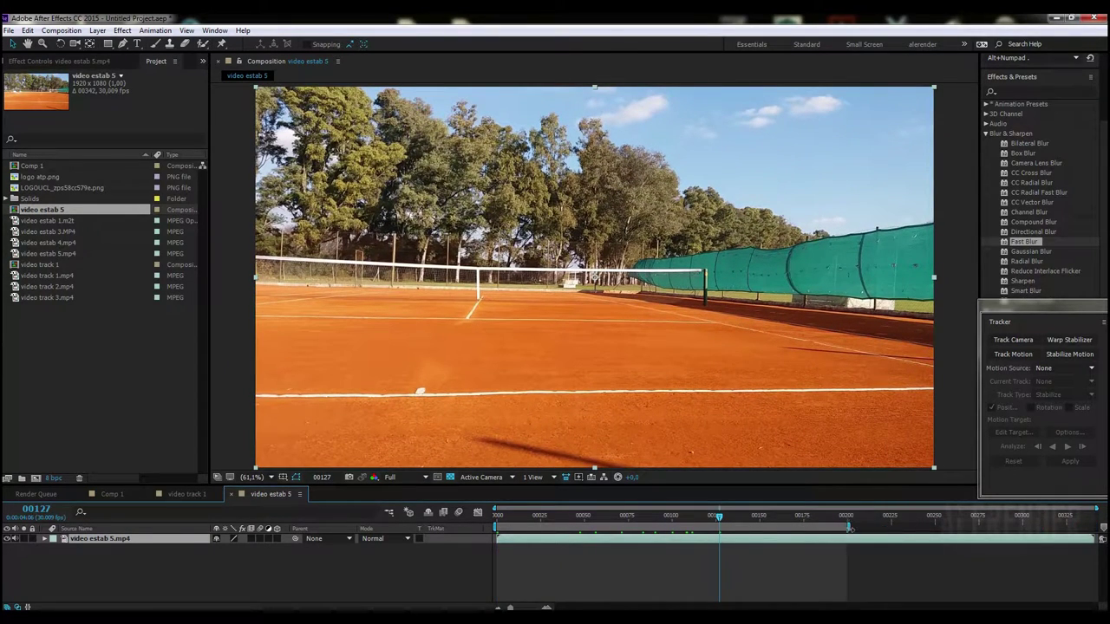
{"action": "right_click", "coordinate": [821, 527]}
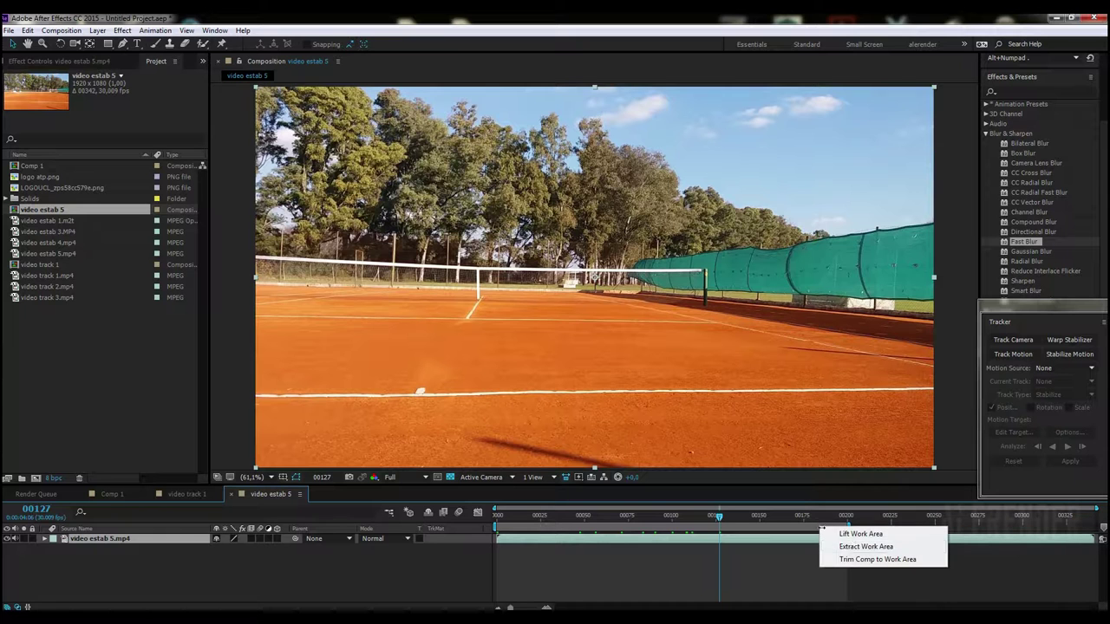
{"action": "left_click", "coordinate": [852, 560]}
{"action": "key", "text": "space"}
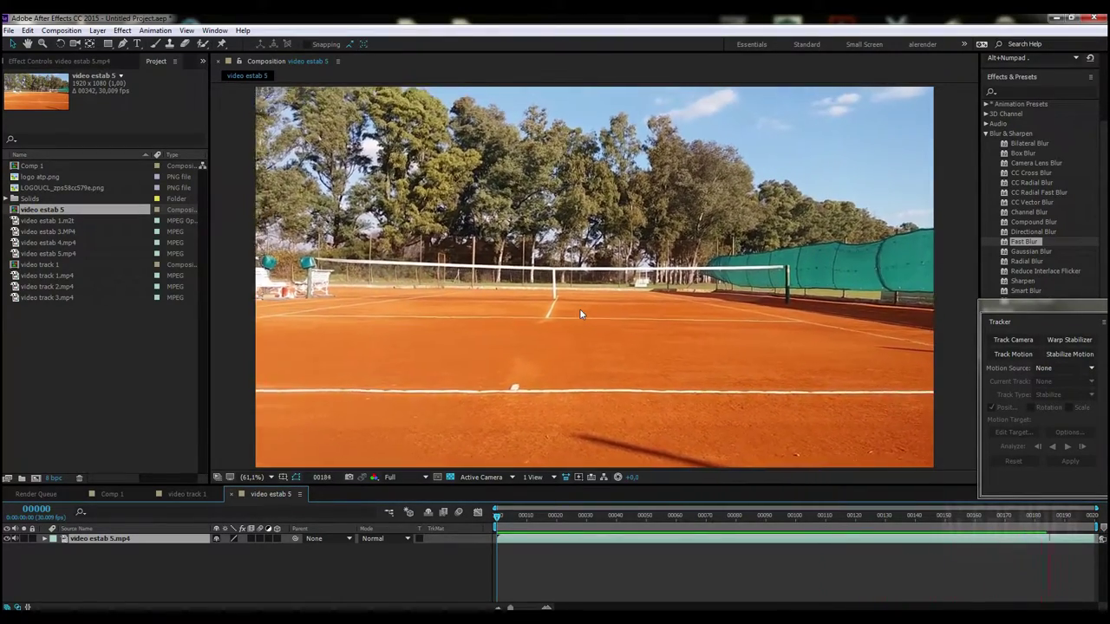
{"action": "left_click", "coordinate": [577, 527]}
{"action": "left_click_drag", "start_coordinate": [577, 528], "coordinate": [489, 532]}
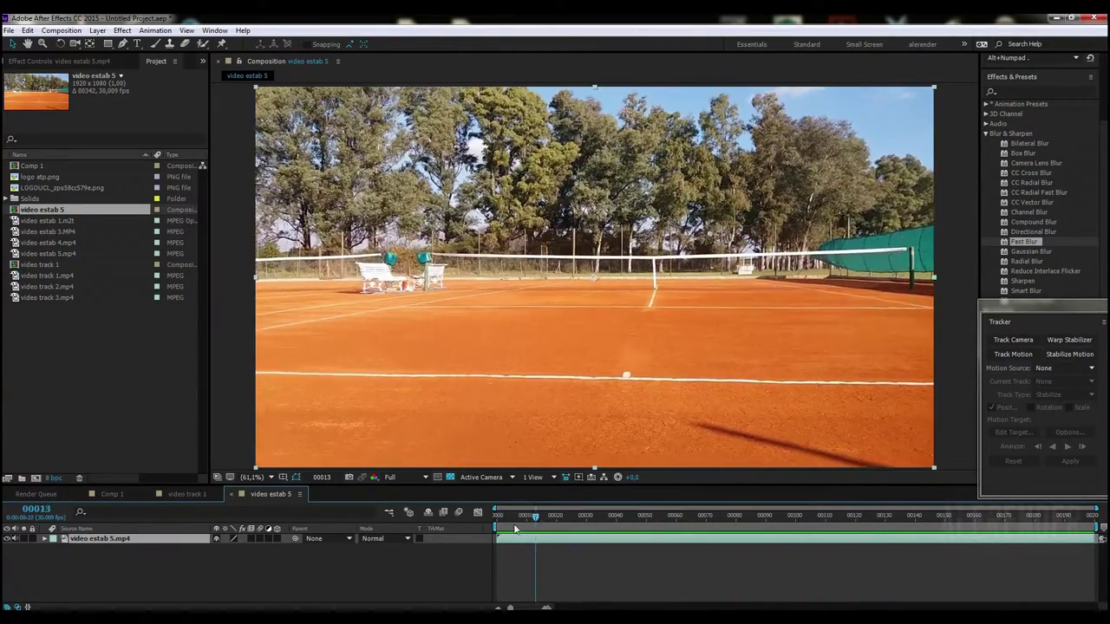
Run Track Camera on the tennis clip and create a solid and camera from points above the net.
{"action": "left_click", "coordinate": [1017, 338]}
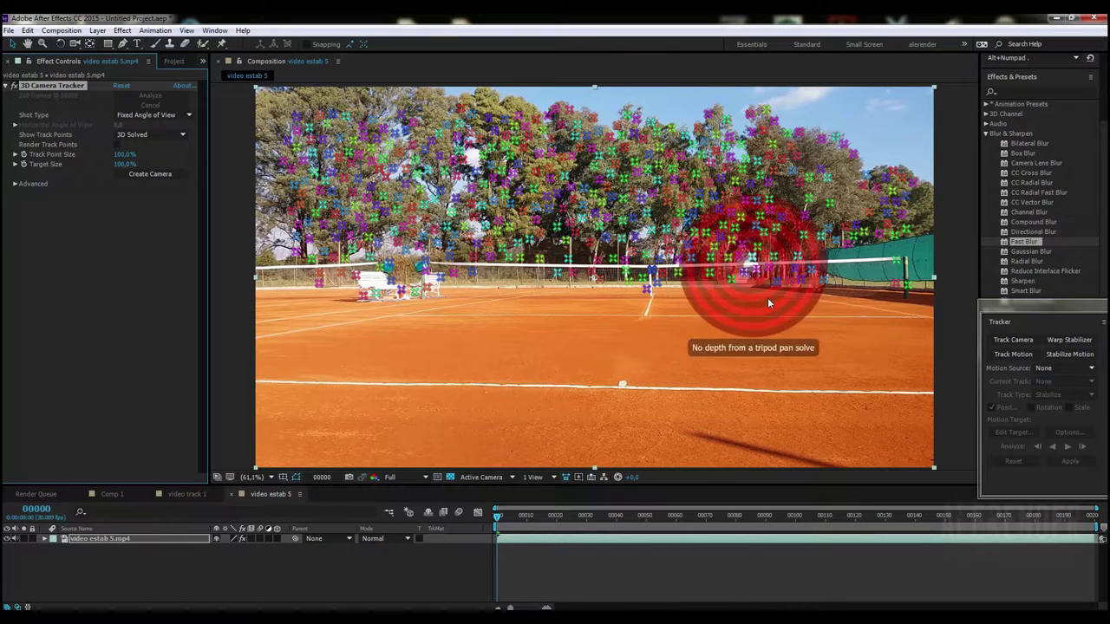
{"action": "left_click_drag", "start_coordinate": [769, 312], "coordinate": [746, 234]}
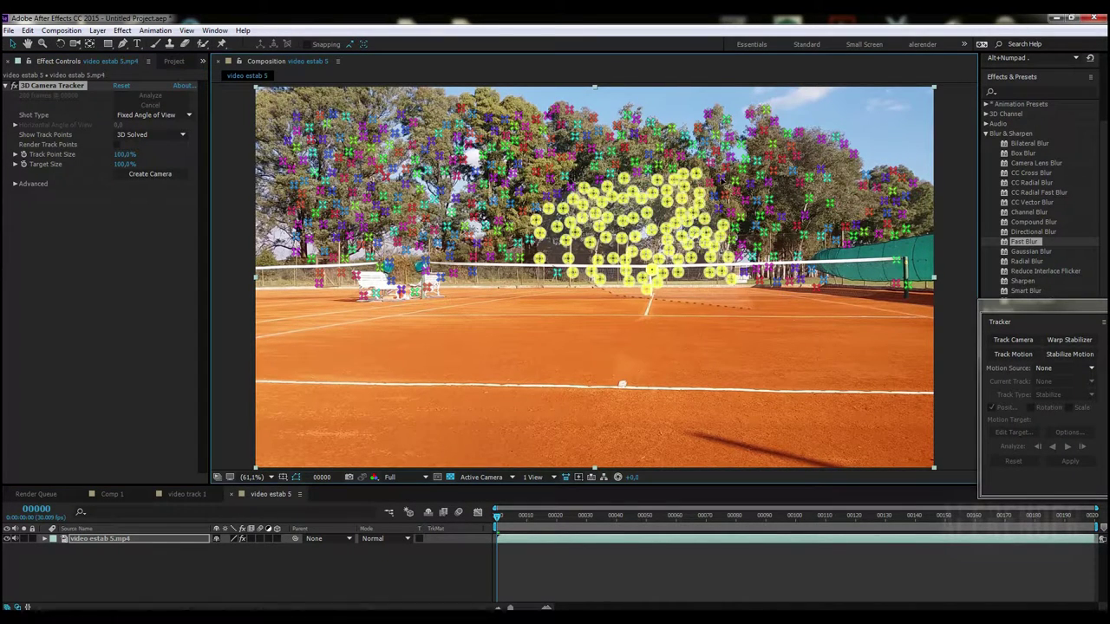
{"action": "right_click", "coordinate": [639, 233]}
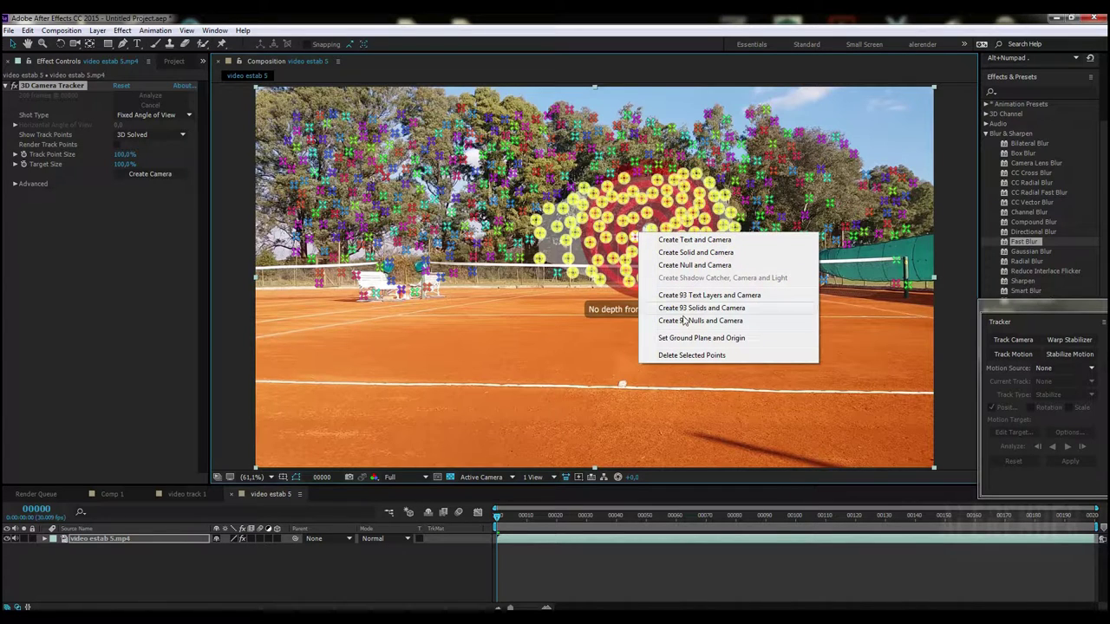
{"action": "left_click", "coordinate": [684, 253]}
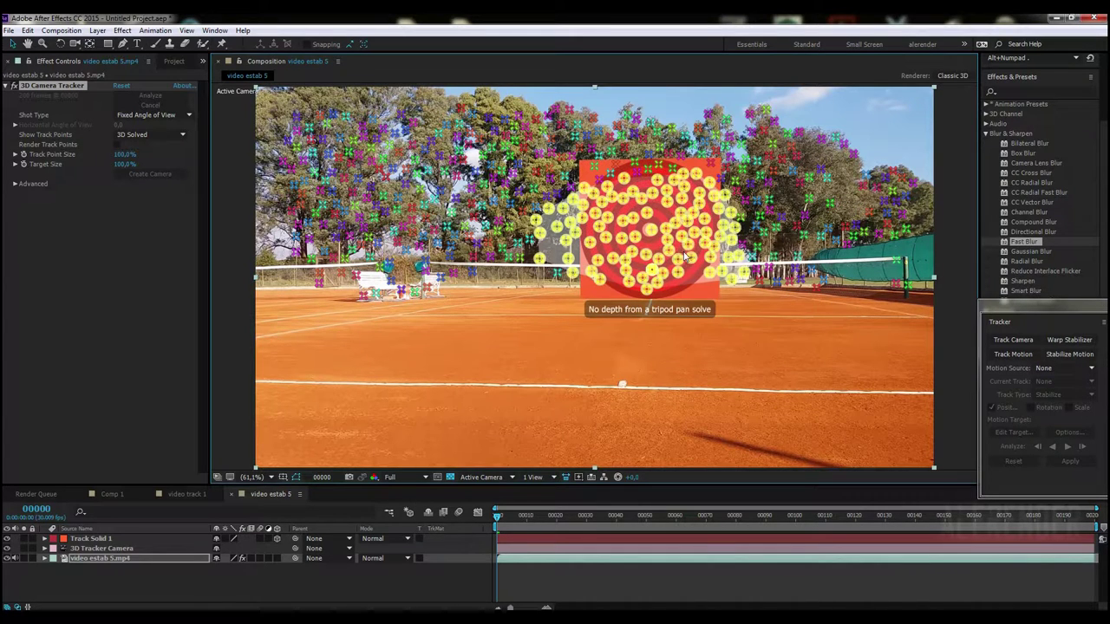
{"action": "left_click", "coordinate": [235, 578]}
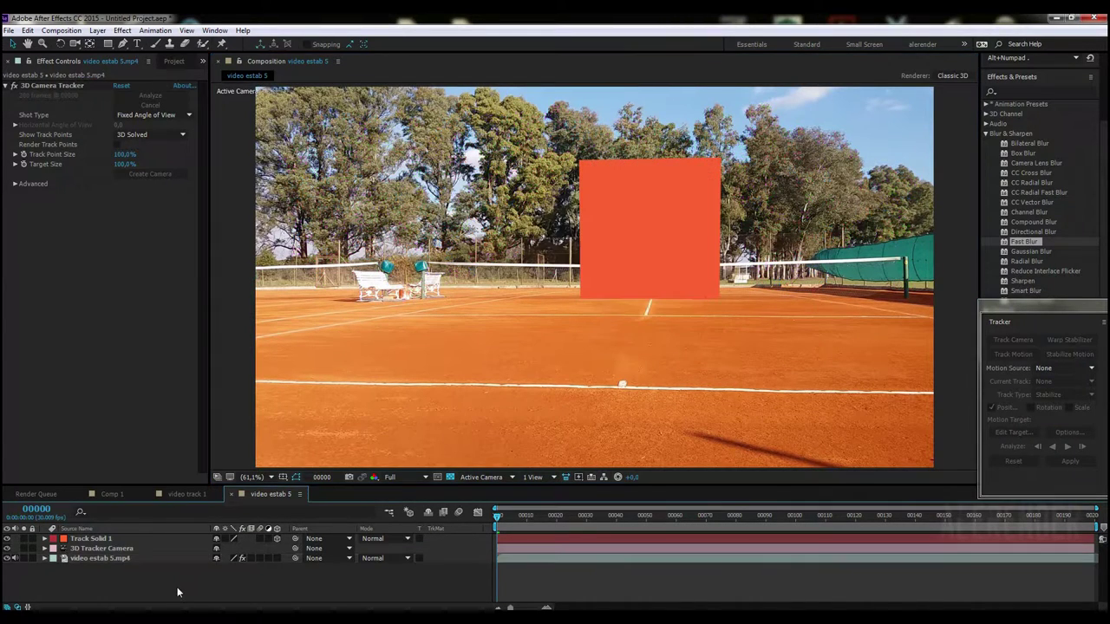
{"action": "left_click", "coordinate": [170, 61]}
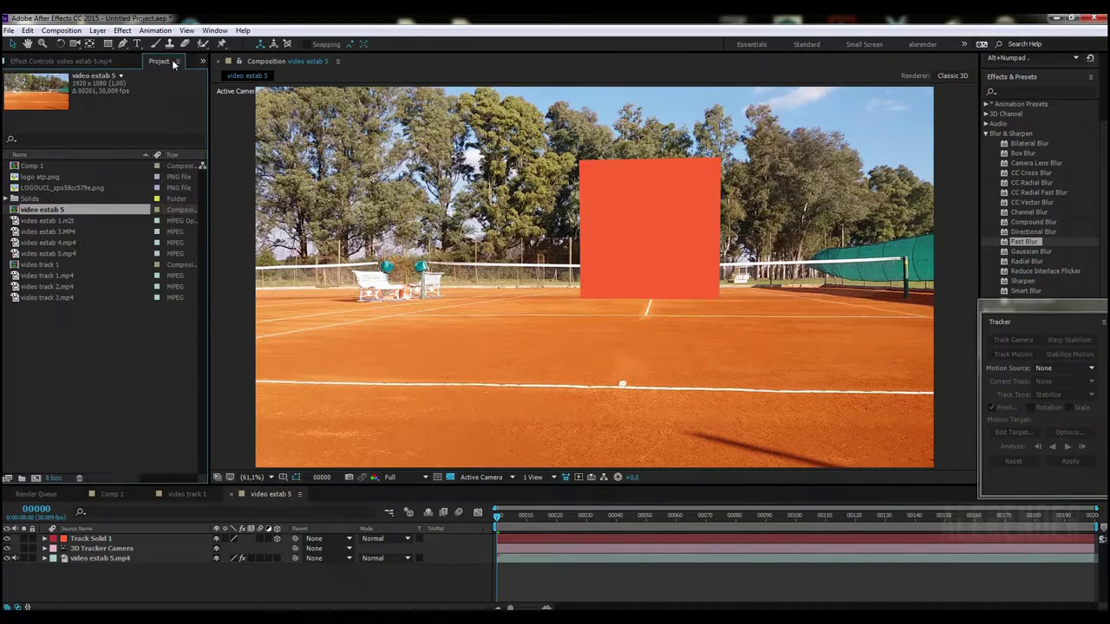
Add logo atp.png to the composition as a 3D layer and hide Track Solid 1.
{"action": "left_click", "coordinate": [49, 187]}
{"action": "left_click", "coordinate": [50, 178]}
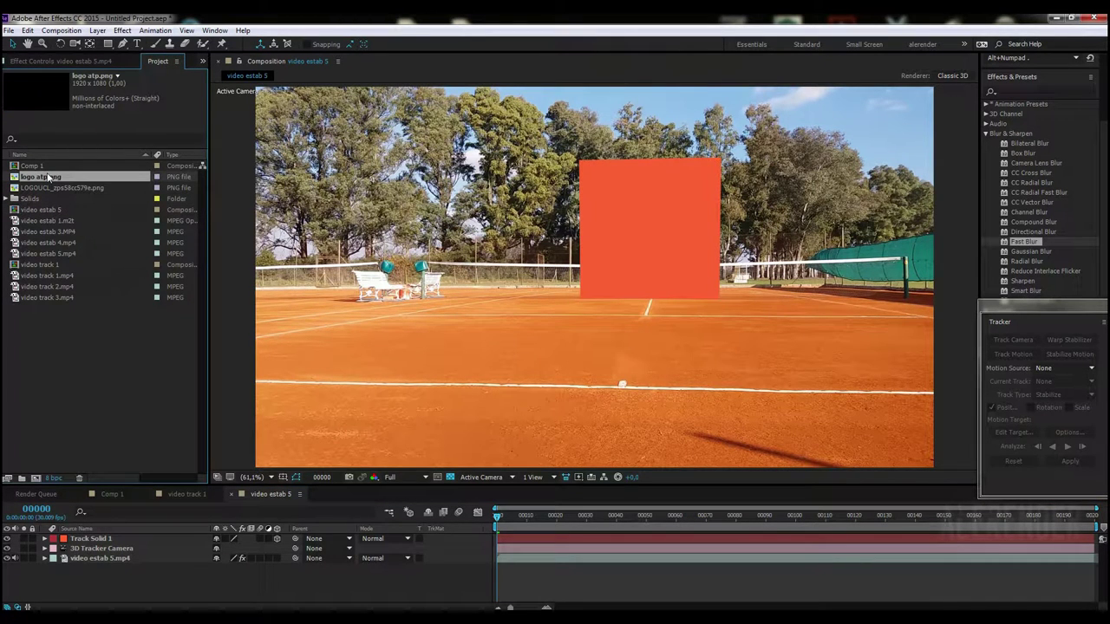
{"action": "left_click", "coordinate": [97, 539]}
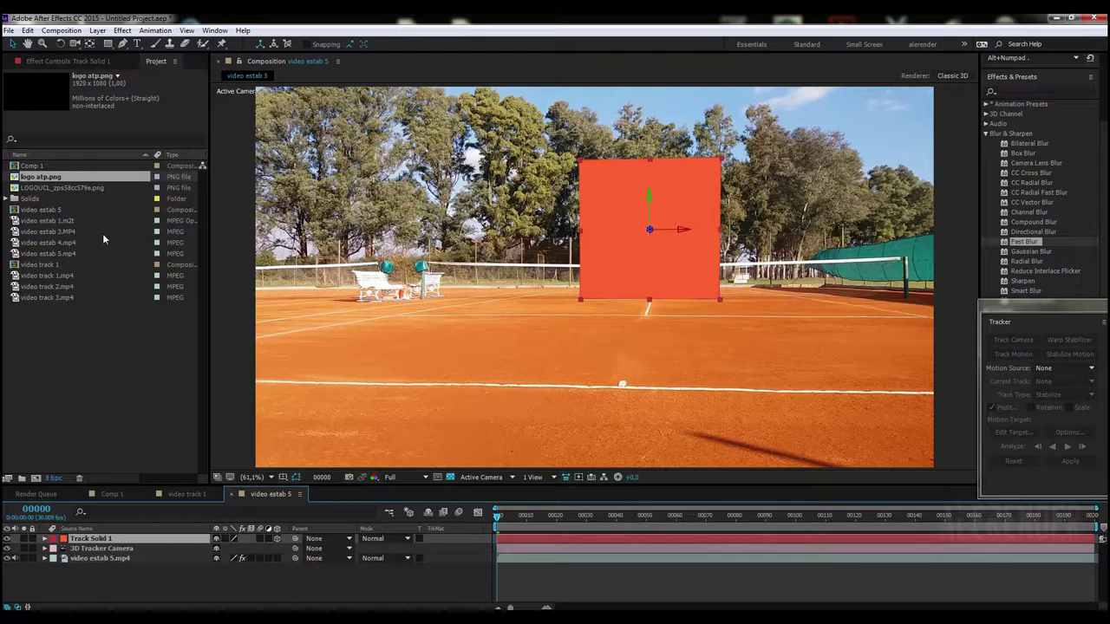
{"action": "mouse_move", "coordinate": [44, 177]}
{"action": "left_mouse_down"}
{"action": "mouse_move", "coordinate": [161, 473]}
{"action": "mouse_move", "coordinate": [122, 541]}
{"action": "left_mouse_up"}
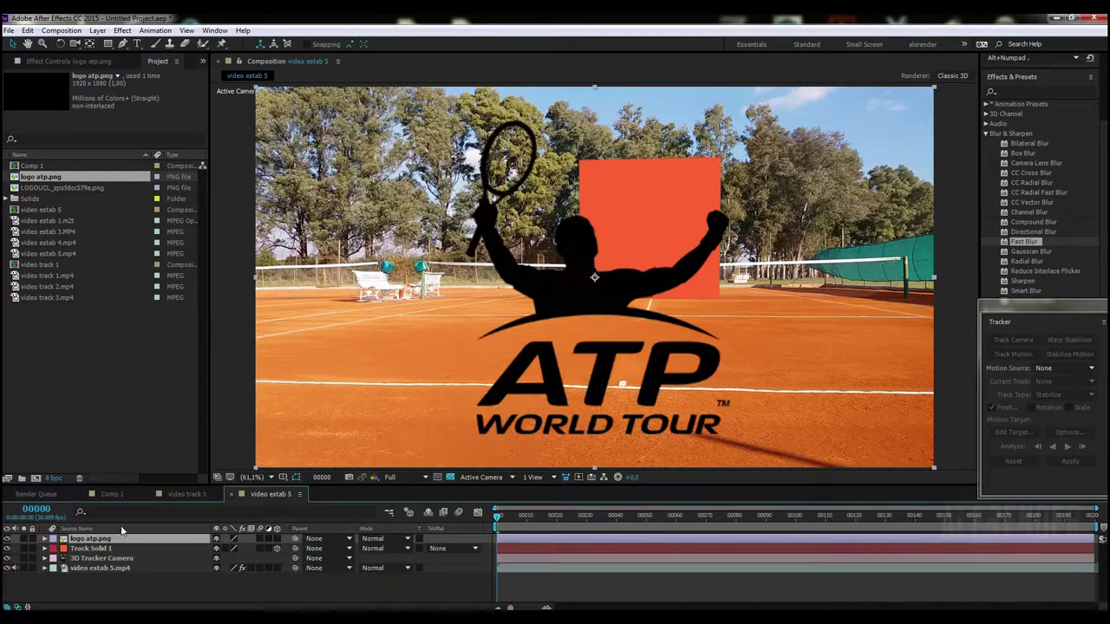
{"action": "left_click", "coordinate": [278, 538]}
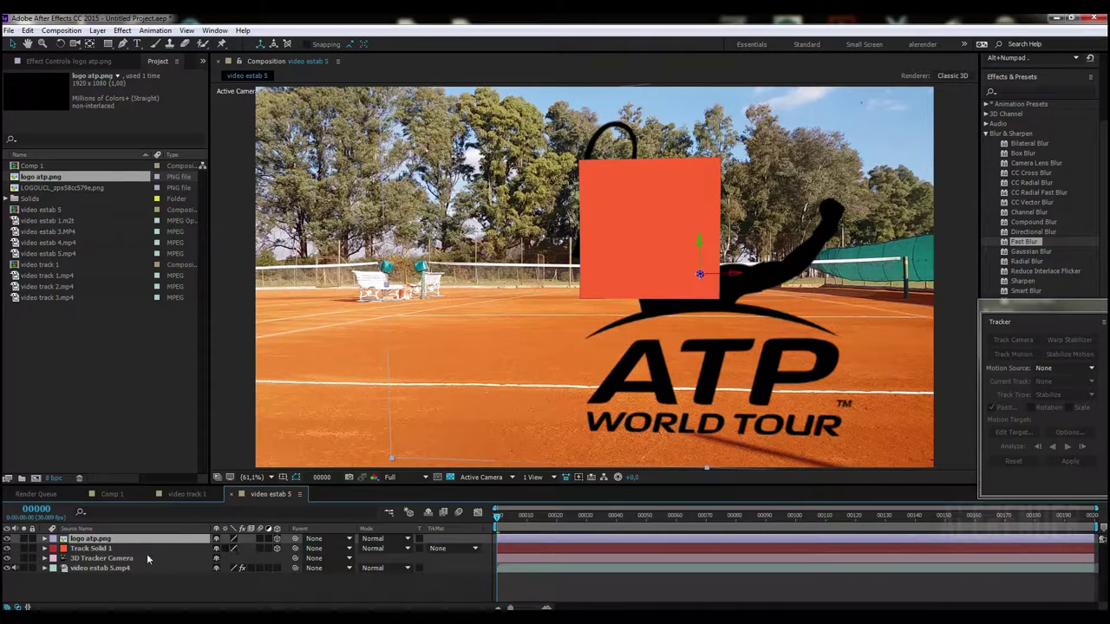
{"action": "left_click", "coordinate": [7, 549]}
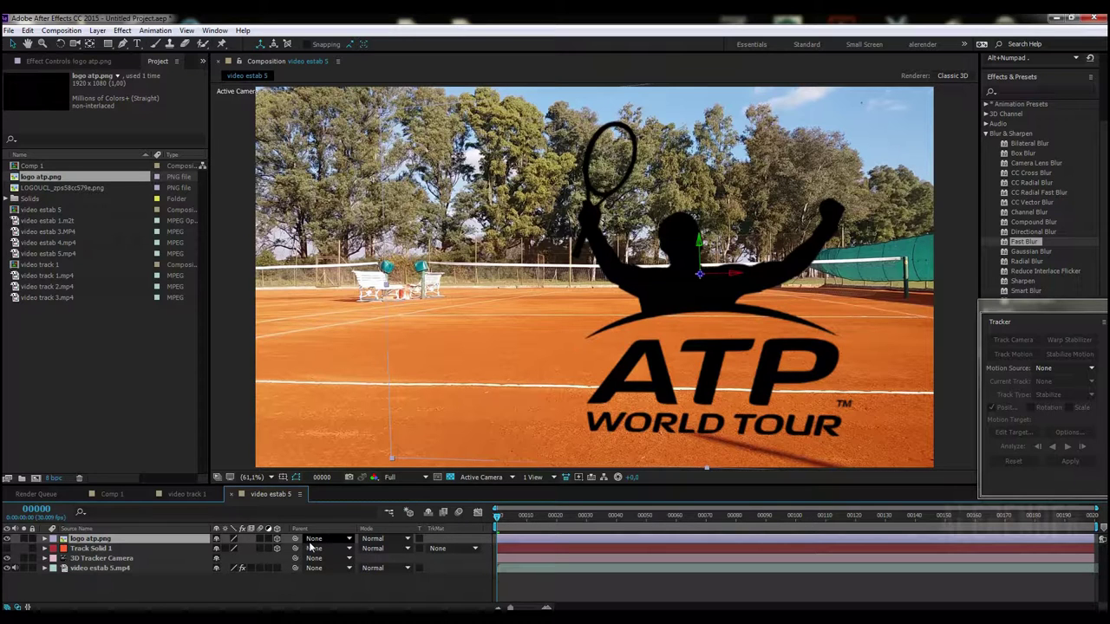
Parent the ATP logo to Track Solid 1, then reposition and shrink it above the net.
{"action": "left_click_drag", "start_coordinate": [296, 540], "coordinate": [97, 551]}
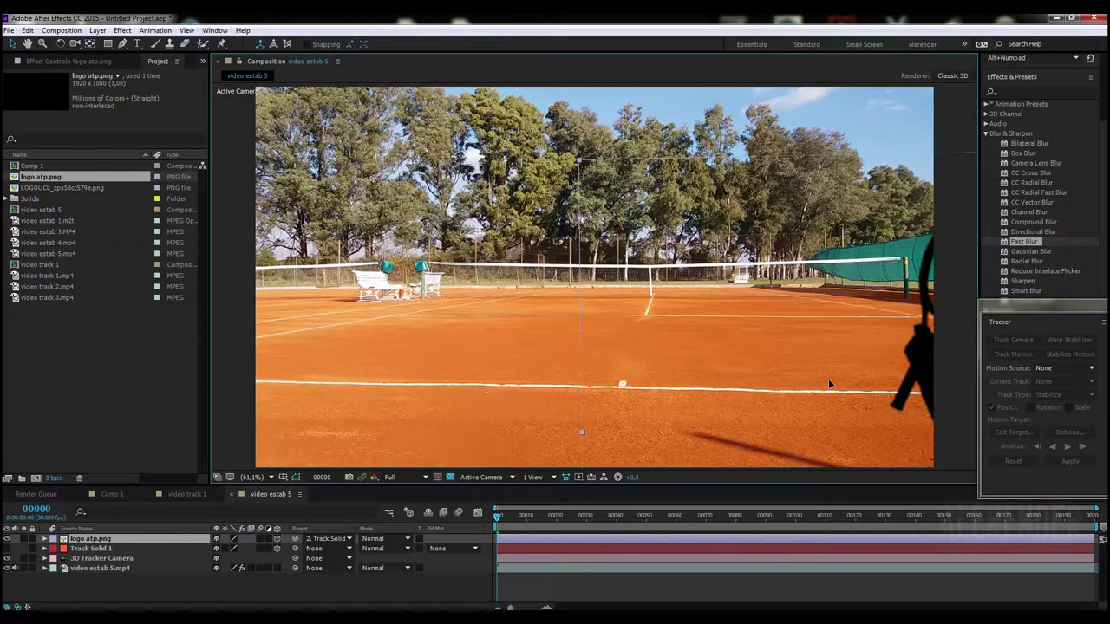
{"action": "key", "text": "p"}
{"action": "left_click_drag", "start_coordinate": [227, 548], "coordinate": [200, 548]}
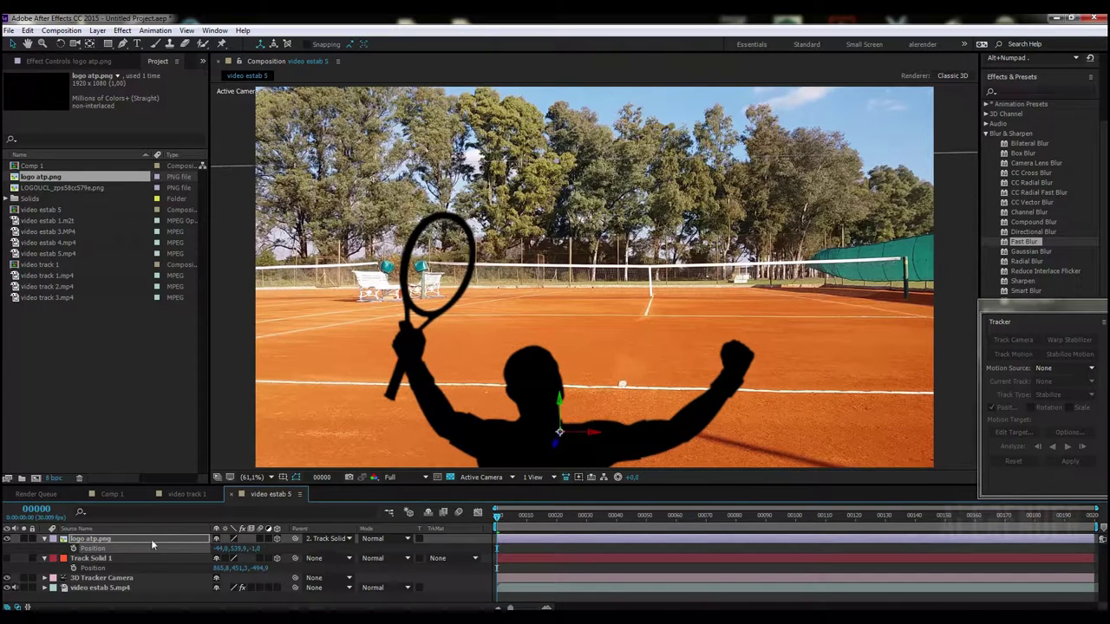
{"action": "left_click_drag", "start_coordinate": [238, 548], "coordinate": [217, 550]}
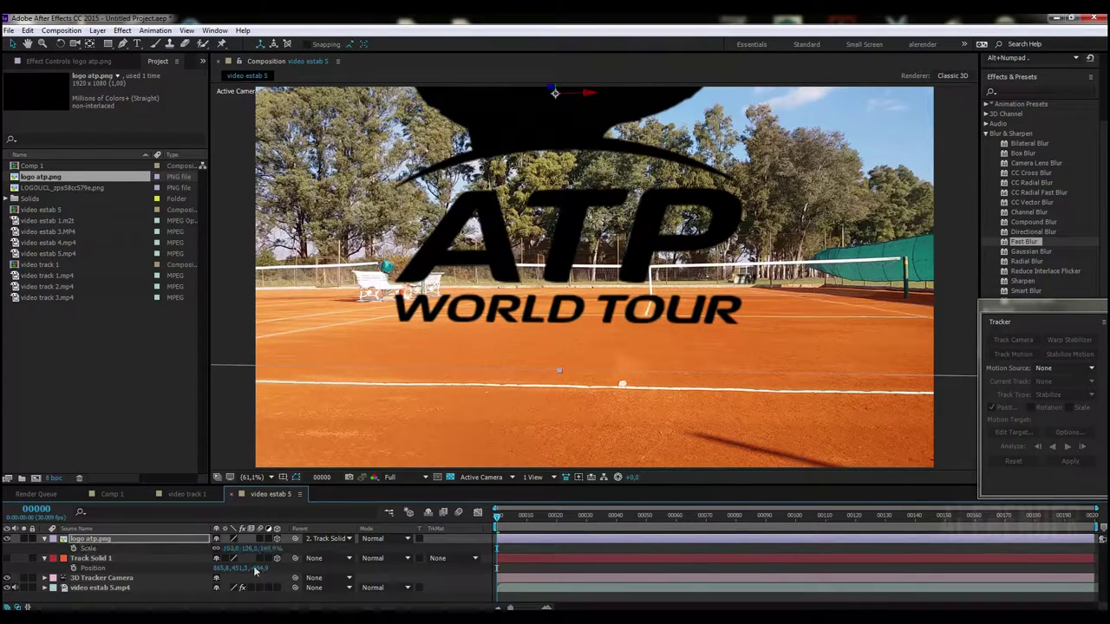
{"action": "mouse_move", "coordinate": [232, 549]}
{"action": "left_mouse_down"}
{"action": "mouse_move", "coordinate": [189, 552]}
{"action": "mouse_move", "coordinate": [257, 548]}
{"action": "left_mouse_up"}
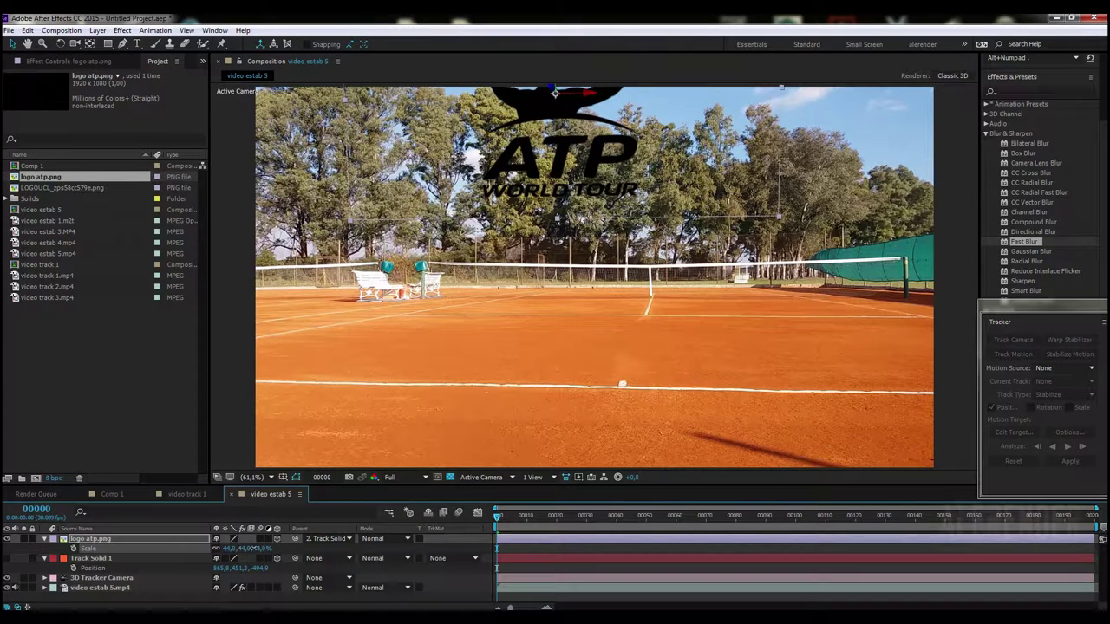
{"action": "key", "text": "p"}
{"action": "left_click_drag", "start_coordinate": [245, 549], "coordinate": [416, 538]}
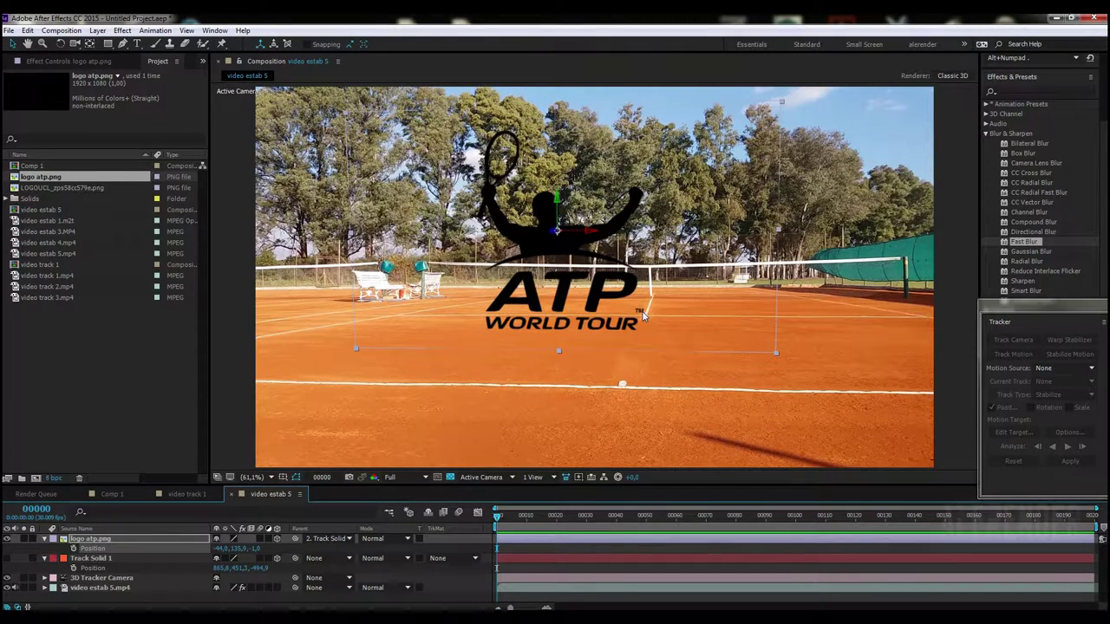
{"action": "key", "text": "space"}
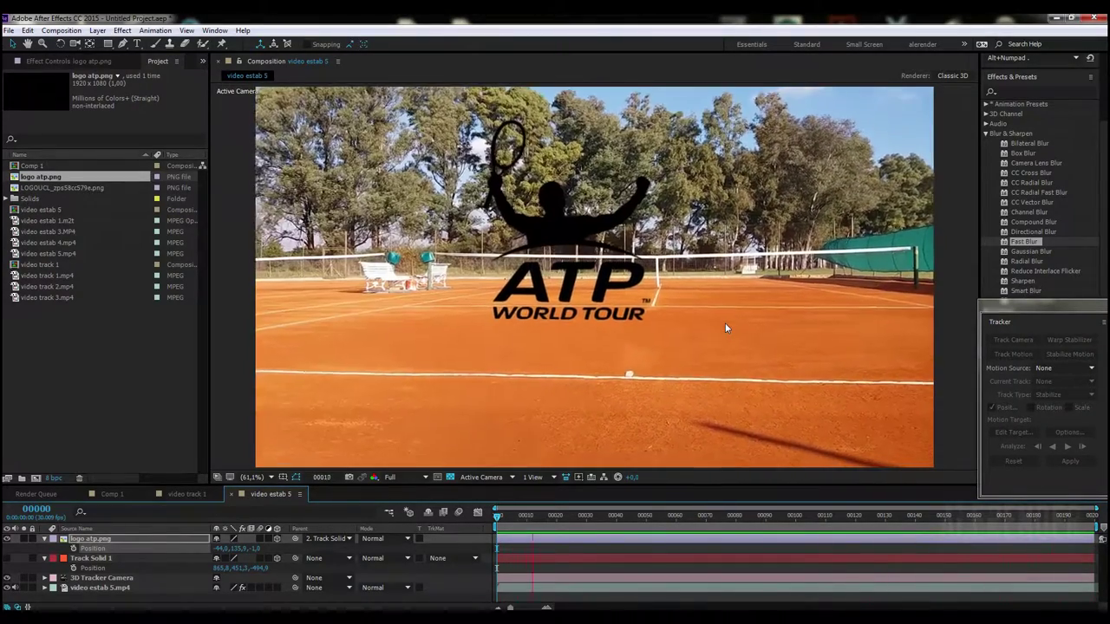
Show the 3D Camera Tracker's Advanced solve details for the video estab 5.mp4 layer.
{"action": "left_click", "coordinate": [45, 538]}
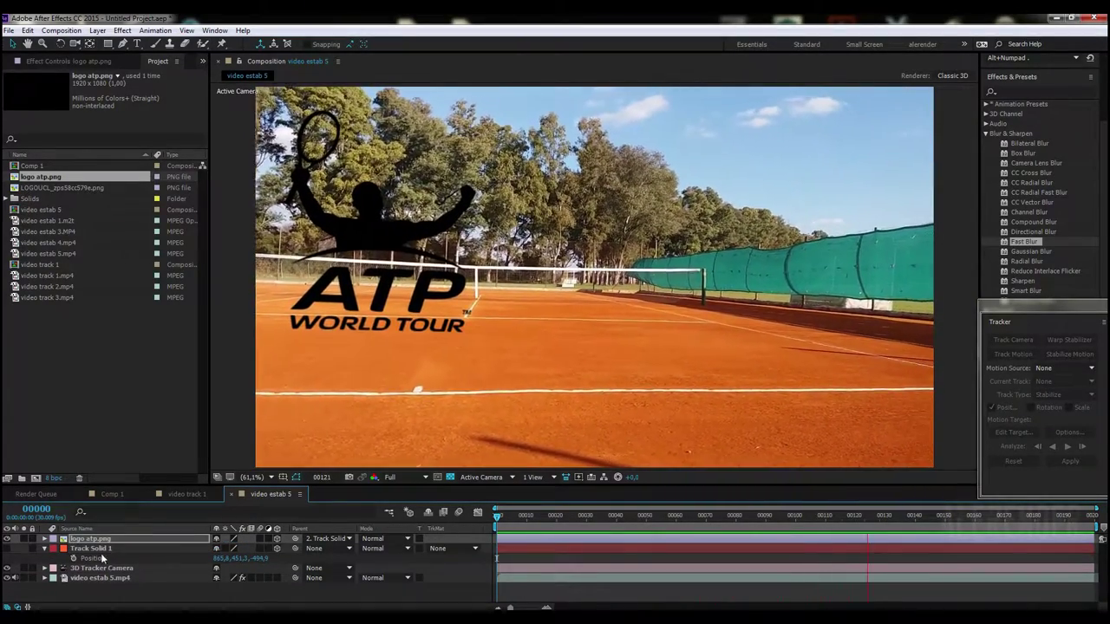
{"action": "left_click", "coordinate": [101, 576]}
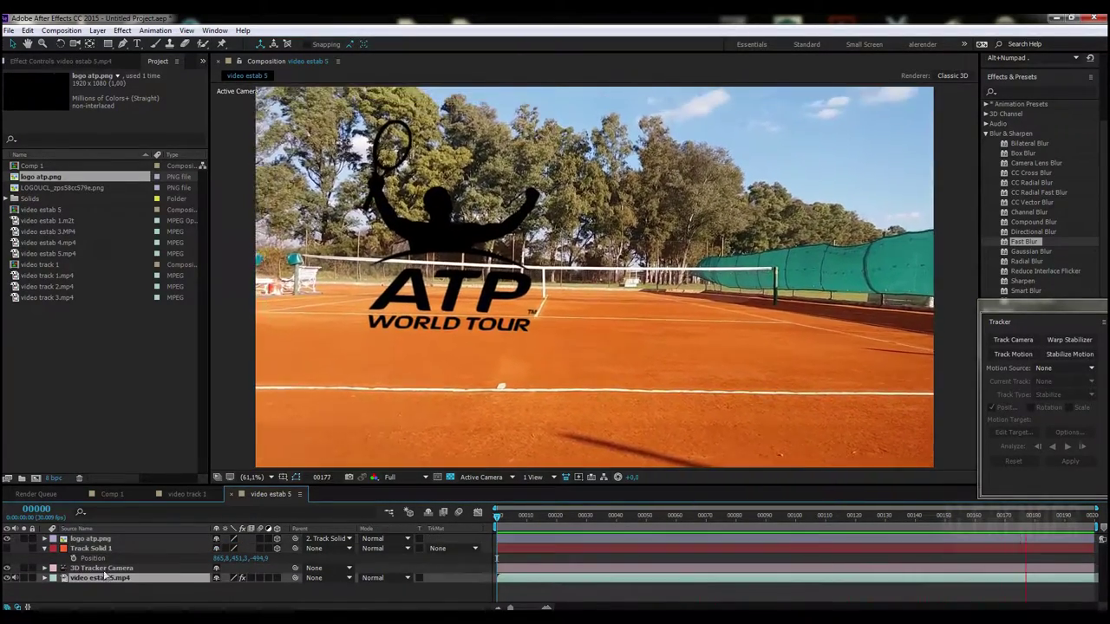
{"action": "left_click", "coordinate": [83, 60]}
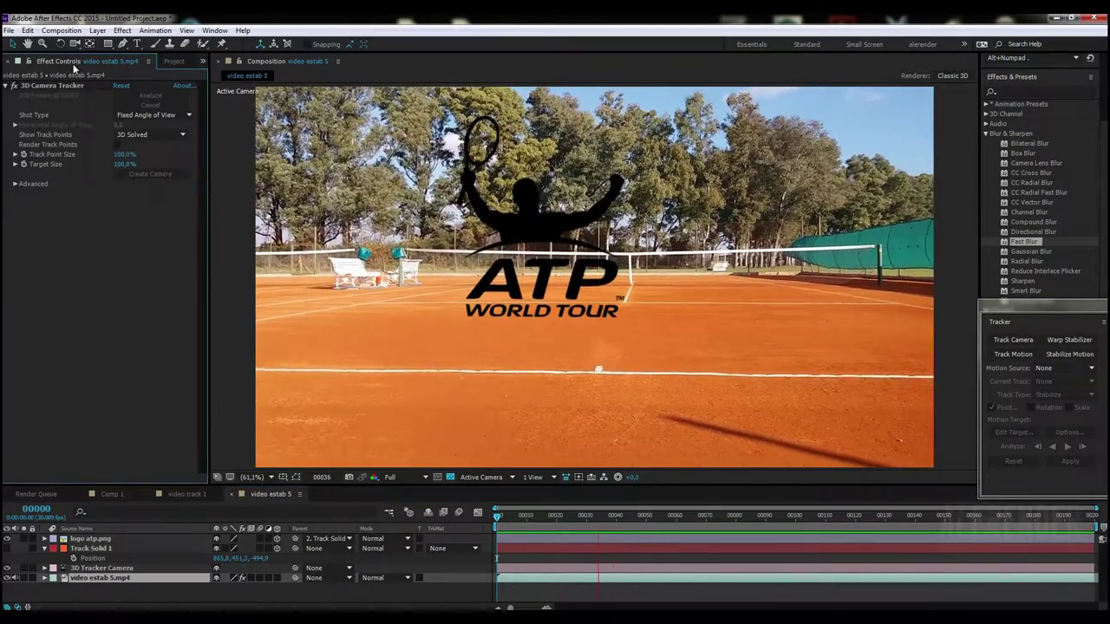
{"action": "left_click", "coordinate": [15, 184]}
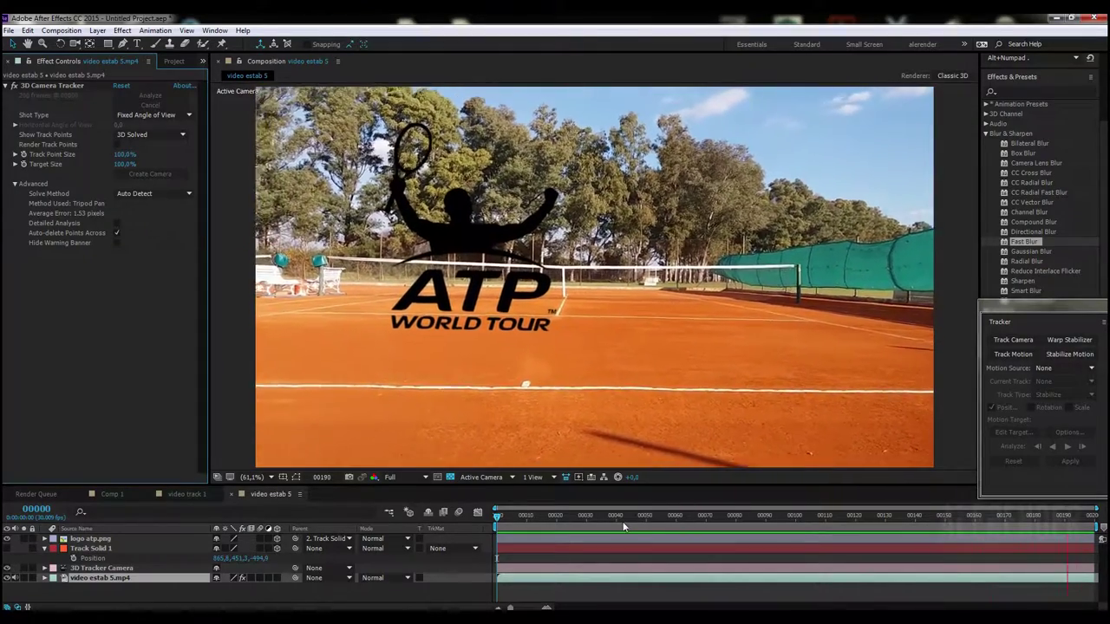
Replay and scrub the tracked ATP logo preview between frames 34 and 58 and back toward the start.
{"action": "left_click", "coordinate": [622, 521]}
{"action": "left_click", "coordinate": [598, 522]}
{"action": "key", "text": "space"}
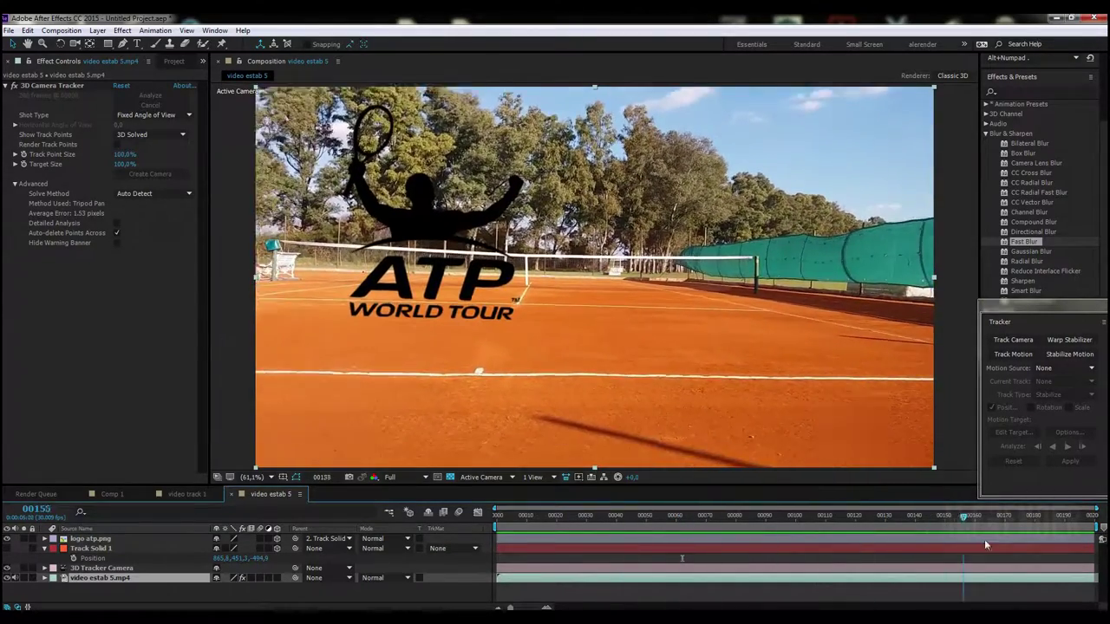
{"action": "left_click", "coordinate": [668, 523]}
{"action": "left_click_drag", "start_coordinate": [669, 523], "coordinate": [535, 519]}
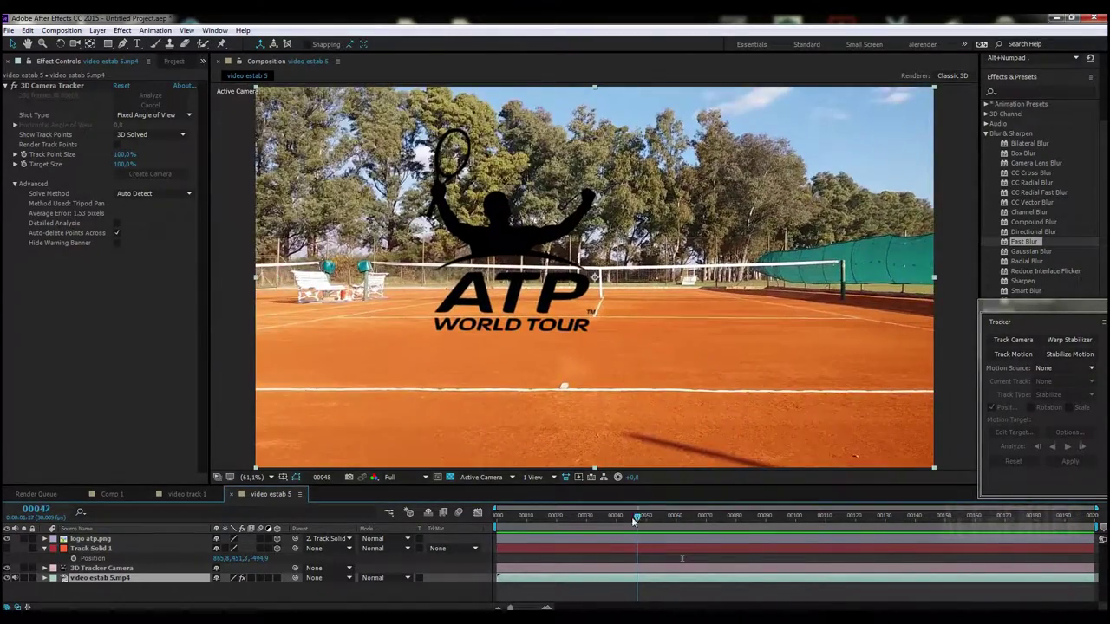